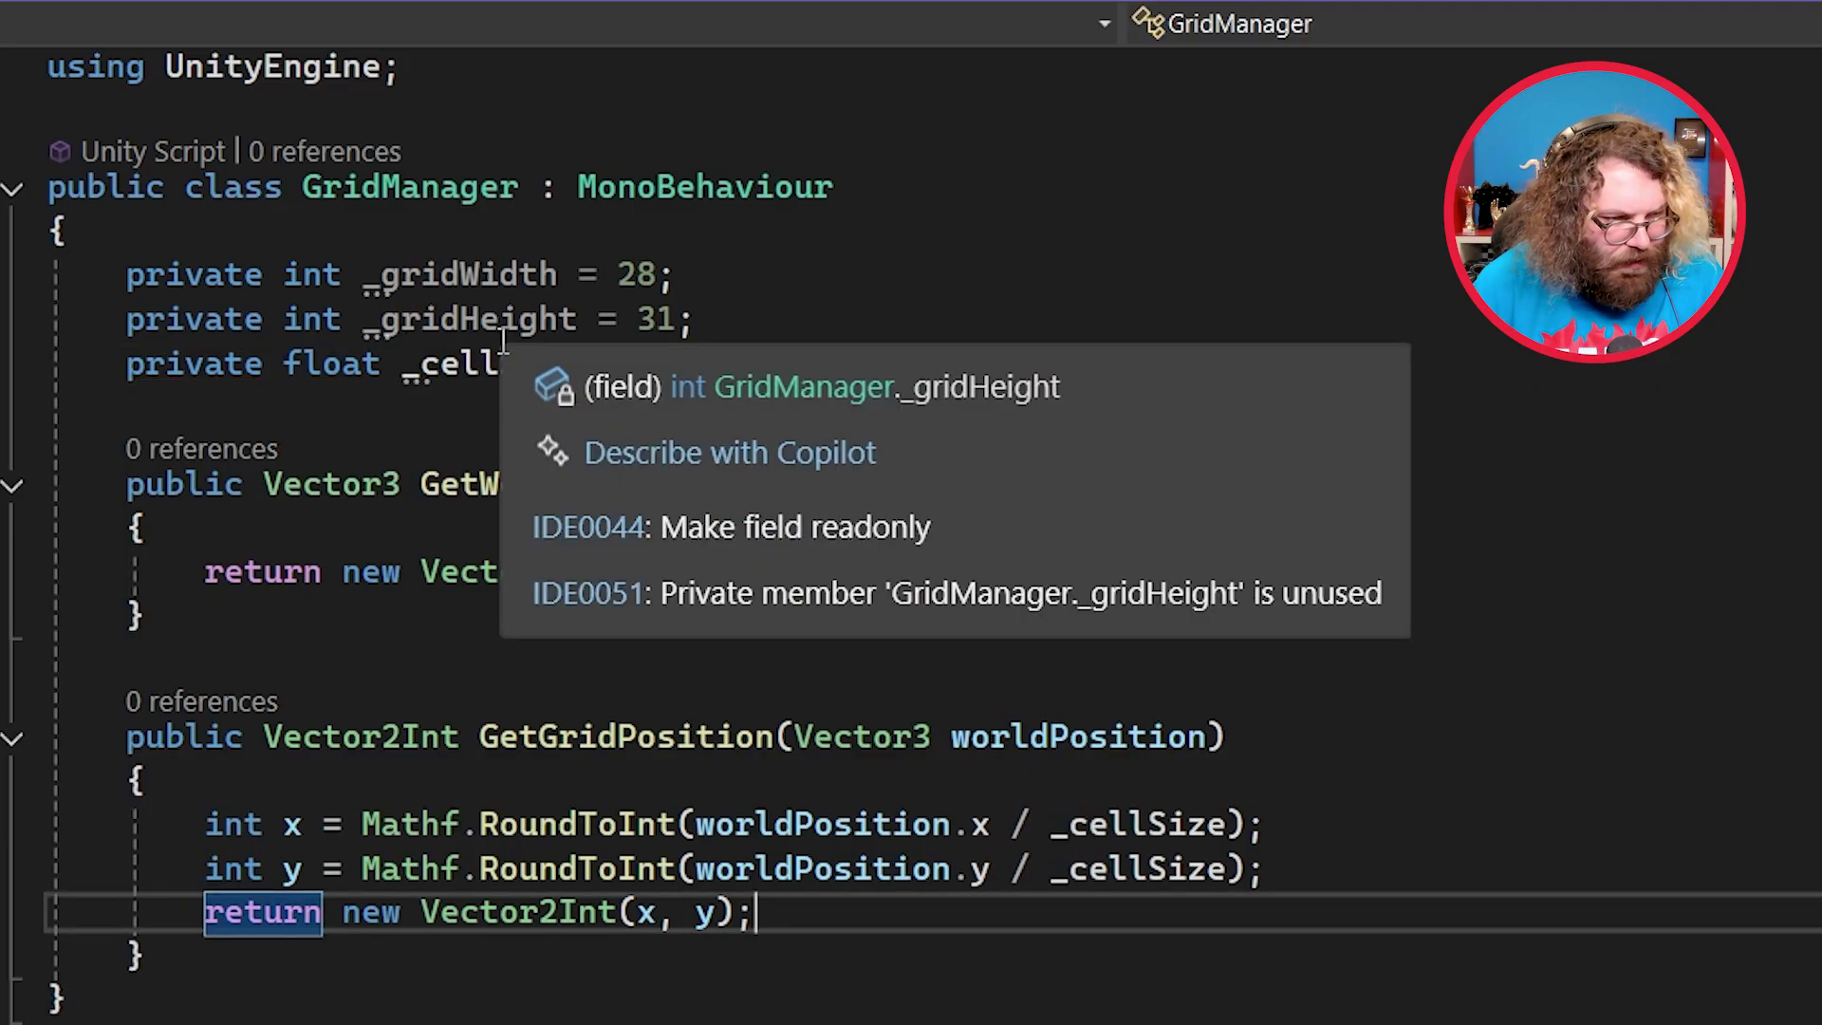
- Delete the unused _gridWidth and _gridHeight field lines from the GridManager script
{"action": "left_click", "coordinate": [543, 274]}
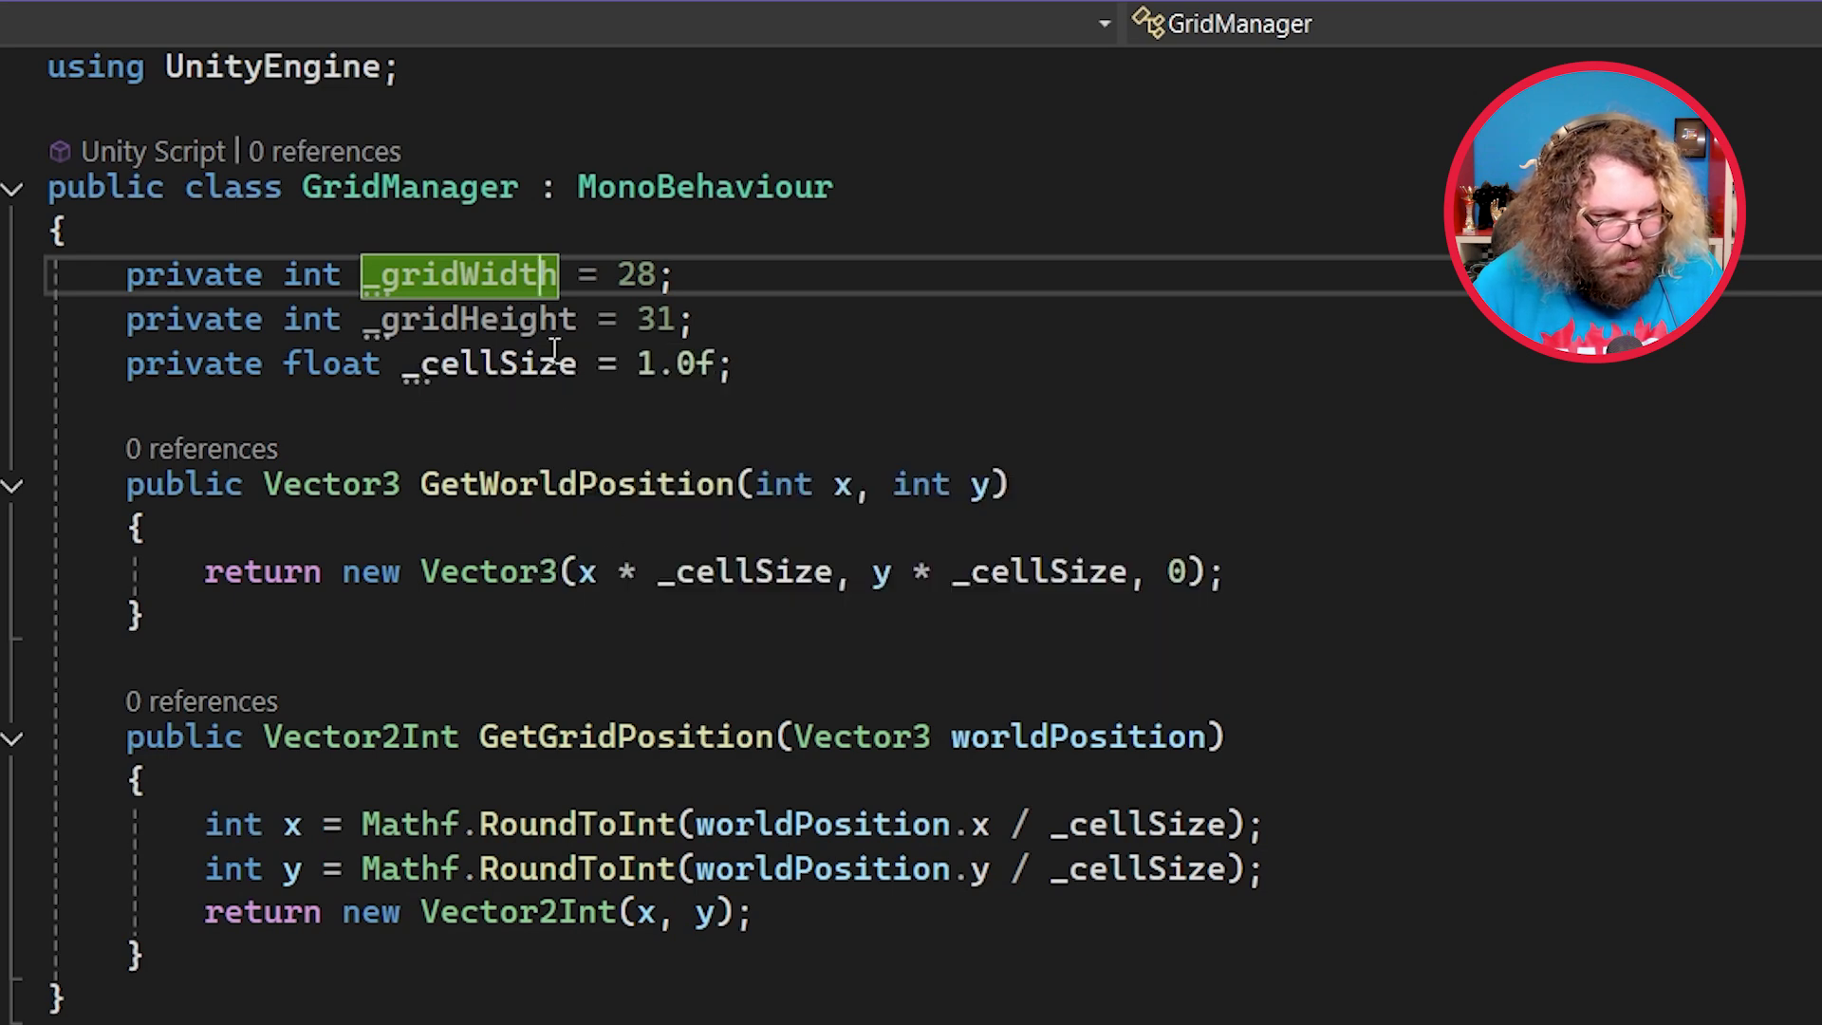
{"action": "left_click_drag", "start_coordinate": [718, 321], "coordinate": [50, 274]}
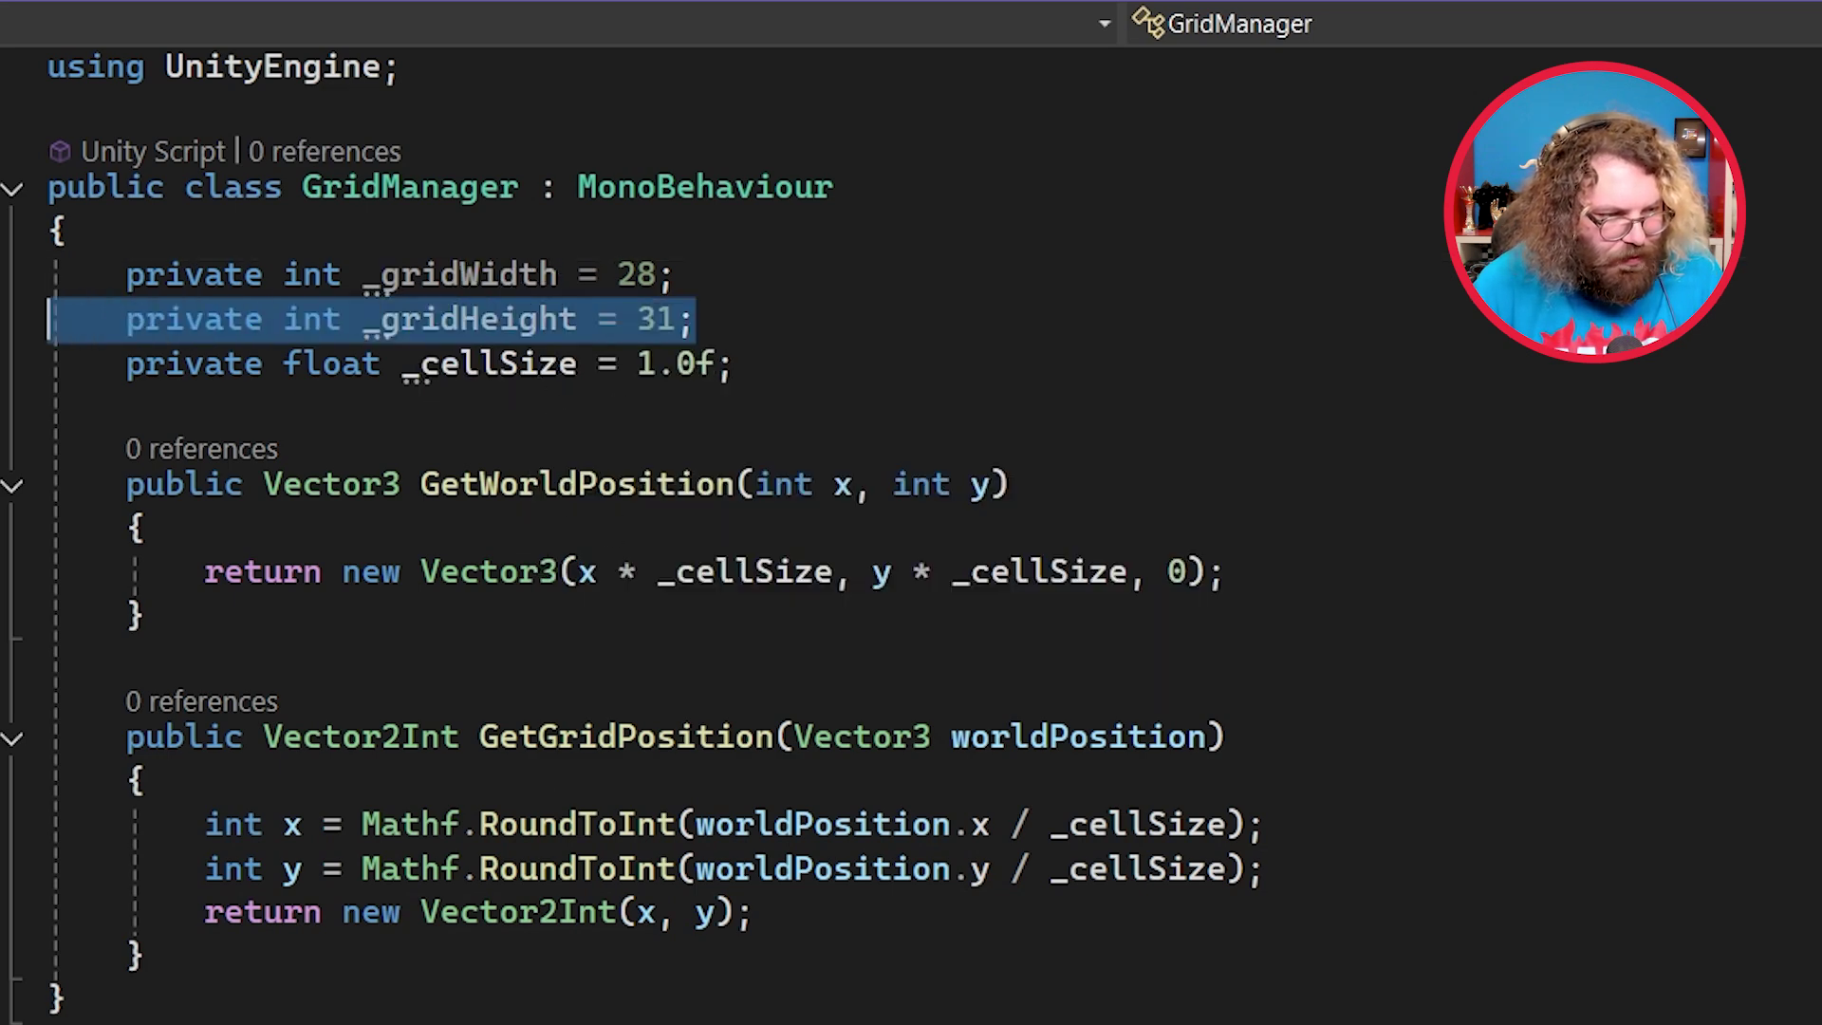
{"action": "key", "text": "Delete"}
{"action": "key", "text": "Delete"}
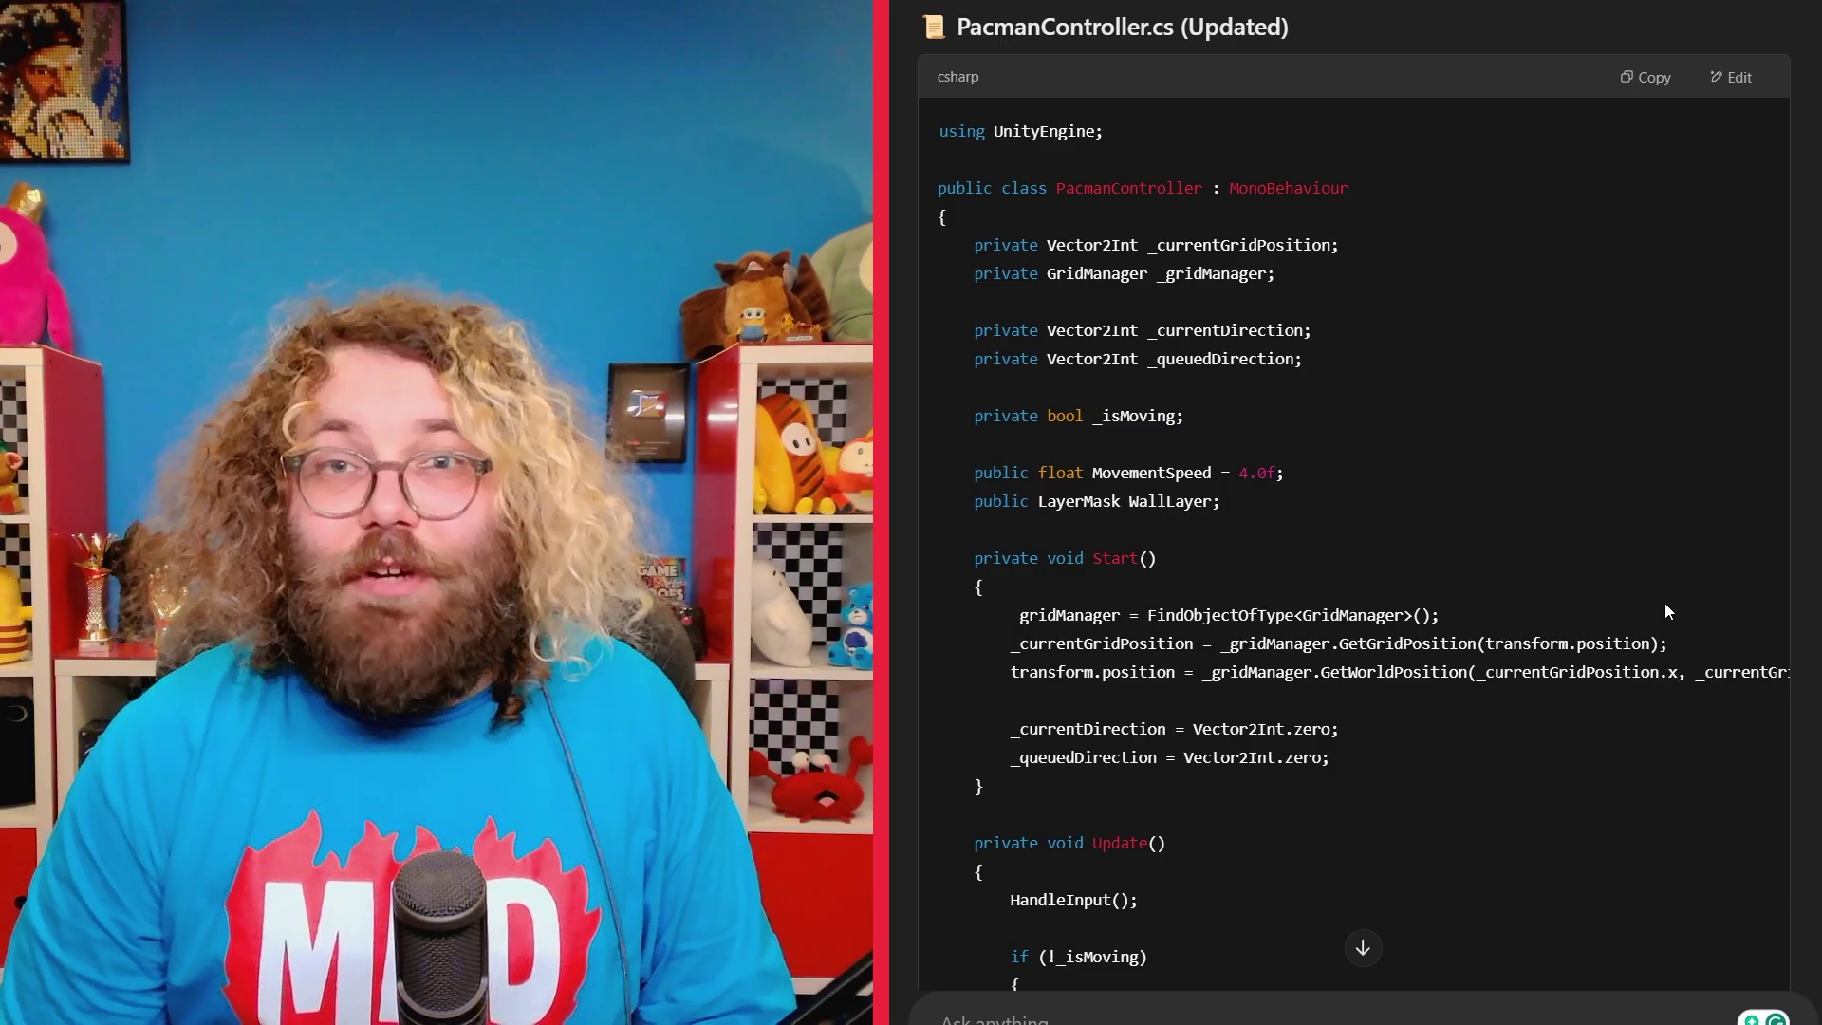
- Scroll through ChatGPT's updated PacmanController.cs code block
{"action": "scroll", "coordinate": [1250, 686], "scroll_direction": "down", "scroll_amount": 1}
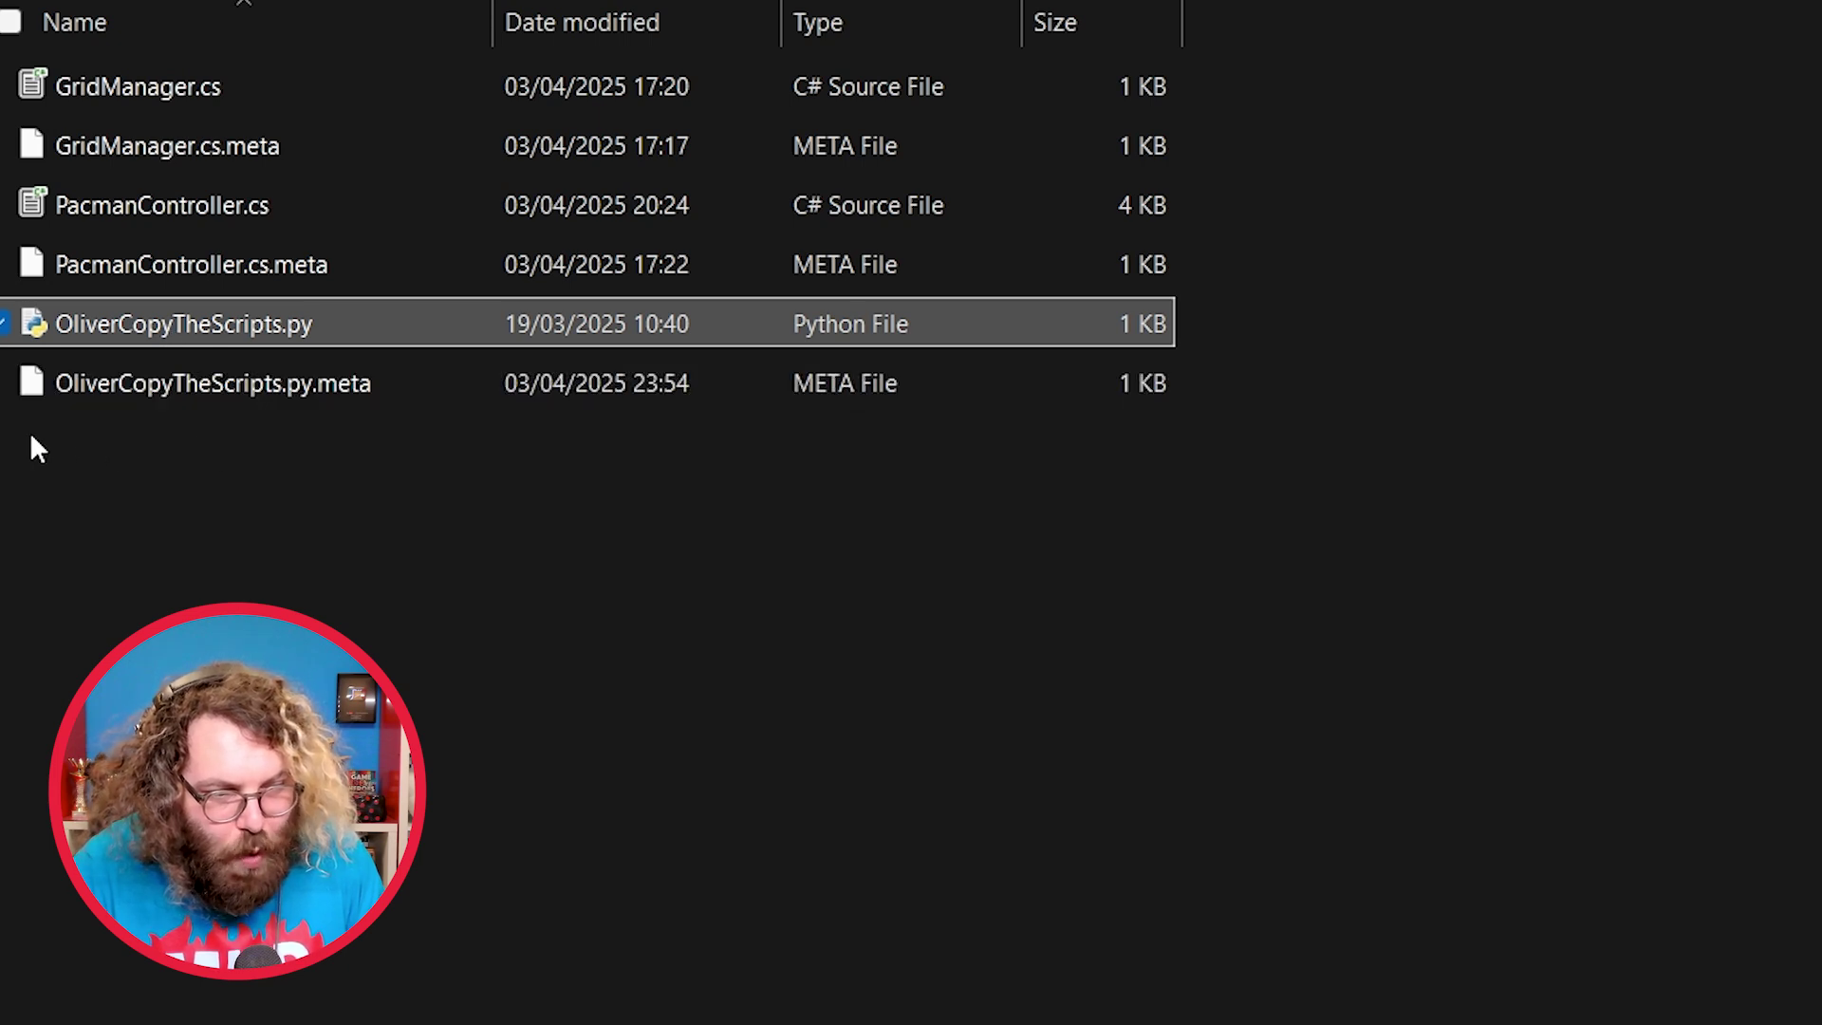
- Run the Python copy script to generate output.txt, then open output.txt in Notepad
{"action": "double_click", "coordinate": [220, 320]}
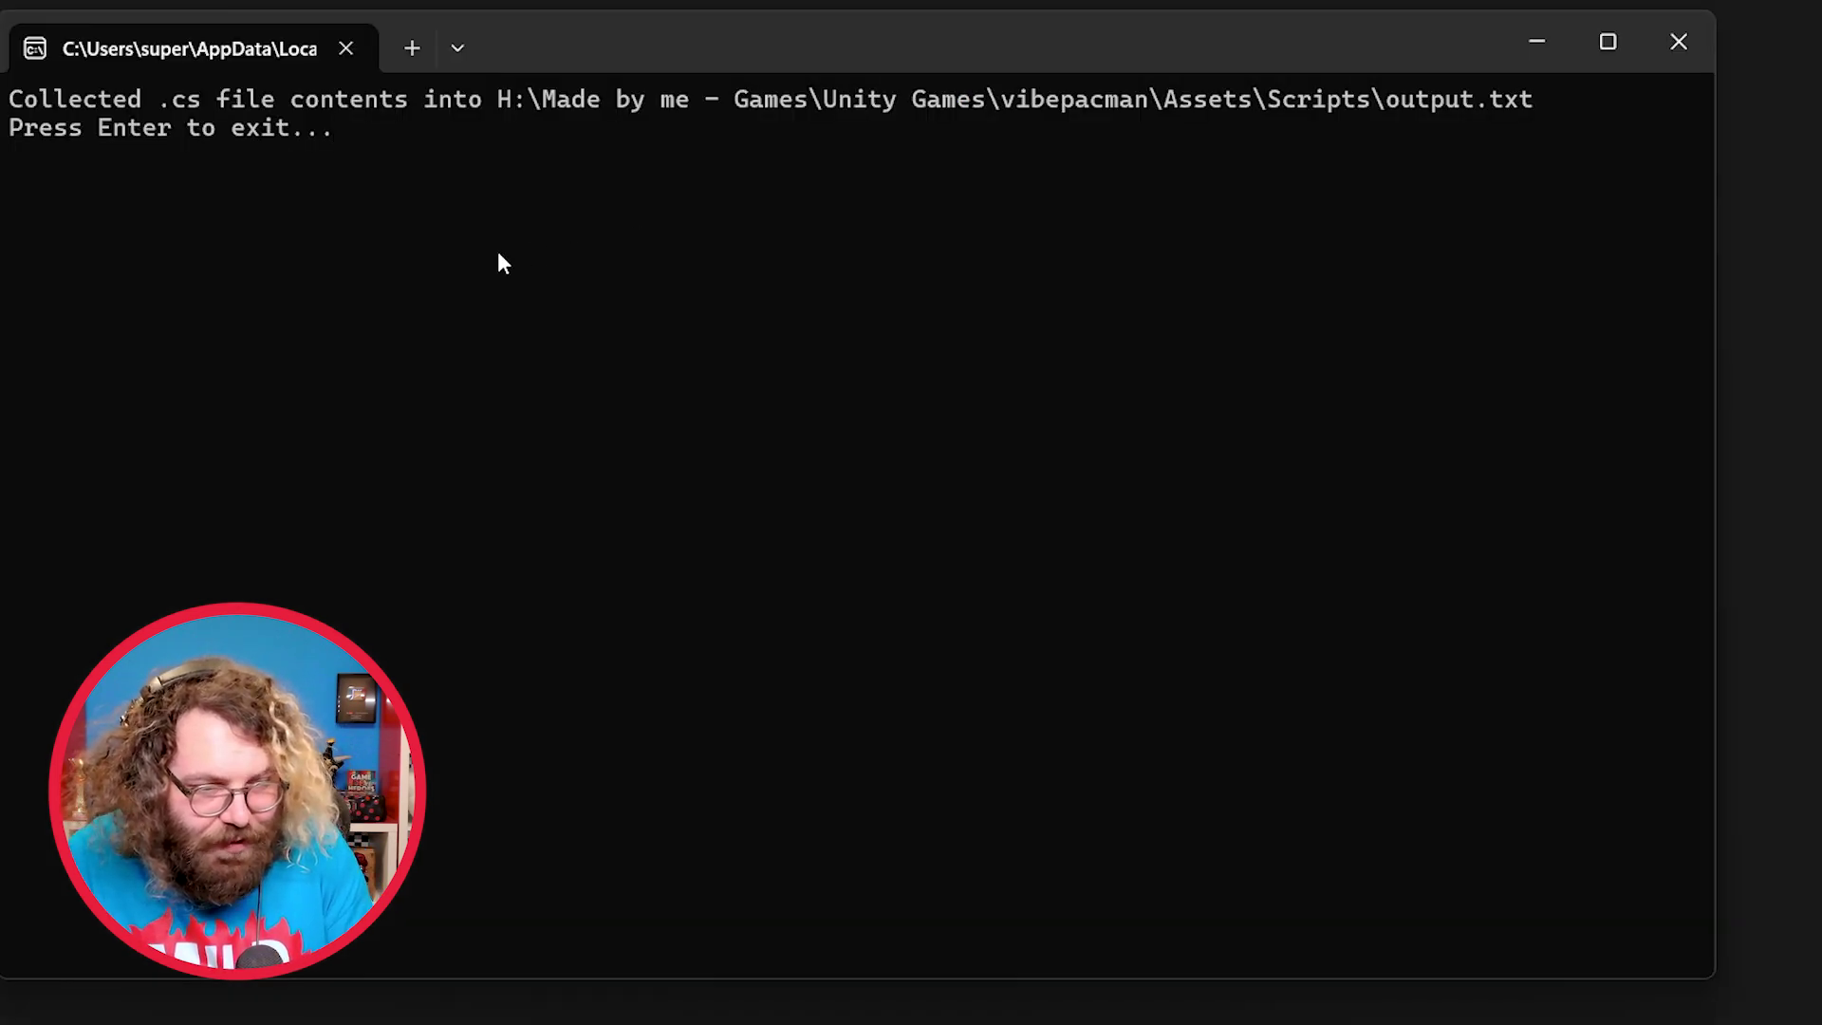
{"action": "key", "text": "Return"}
{"action": "double_click", "coordinate": [145, 452]}
{"action": "scroll", "coordinate": [261, 463], "scroll_direction": "down", "scroll_amount": 15}
{"action": "scroll", "coordinate": [261, 463], "scroll_direction": "up", "scroll_amount": 15}
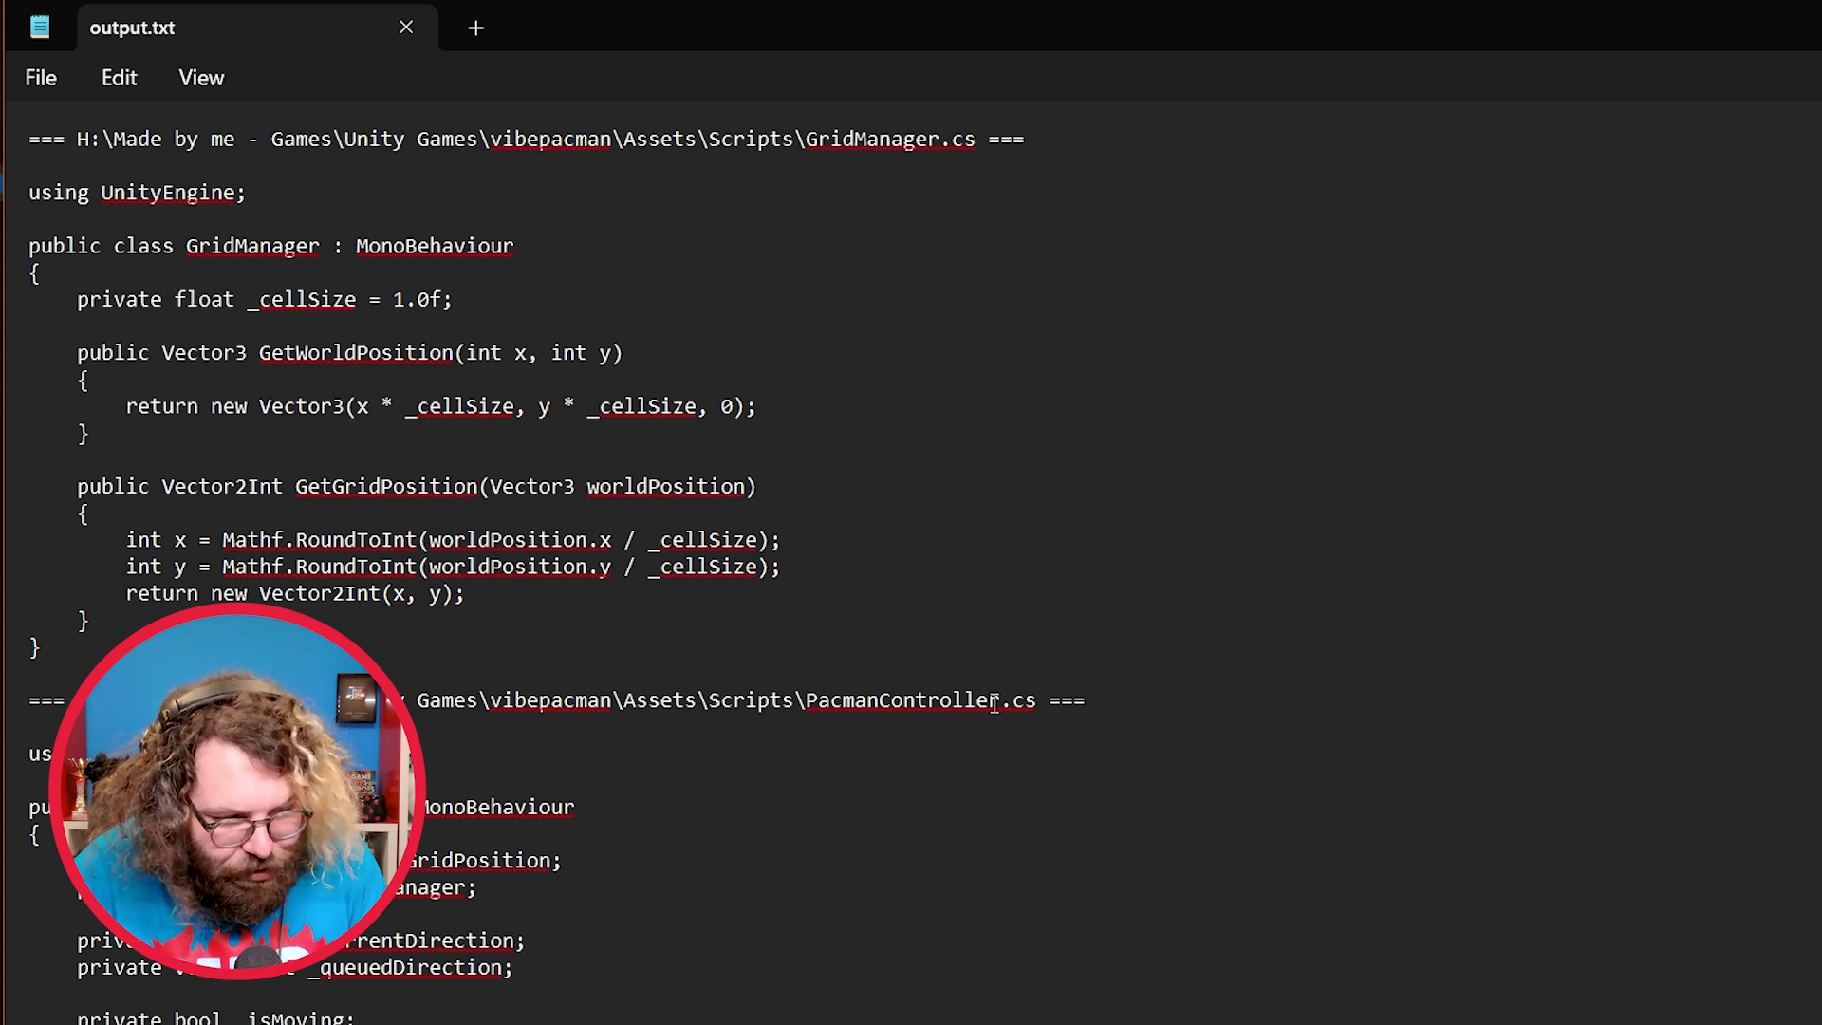
- Select all of the collected source code in output.txt for copying
{"action": "left_click", "coordinate": [323, 537]}
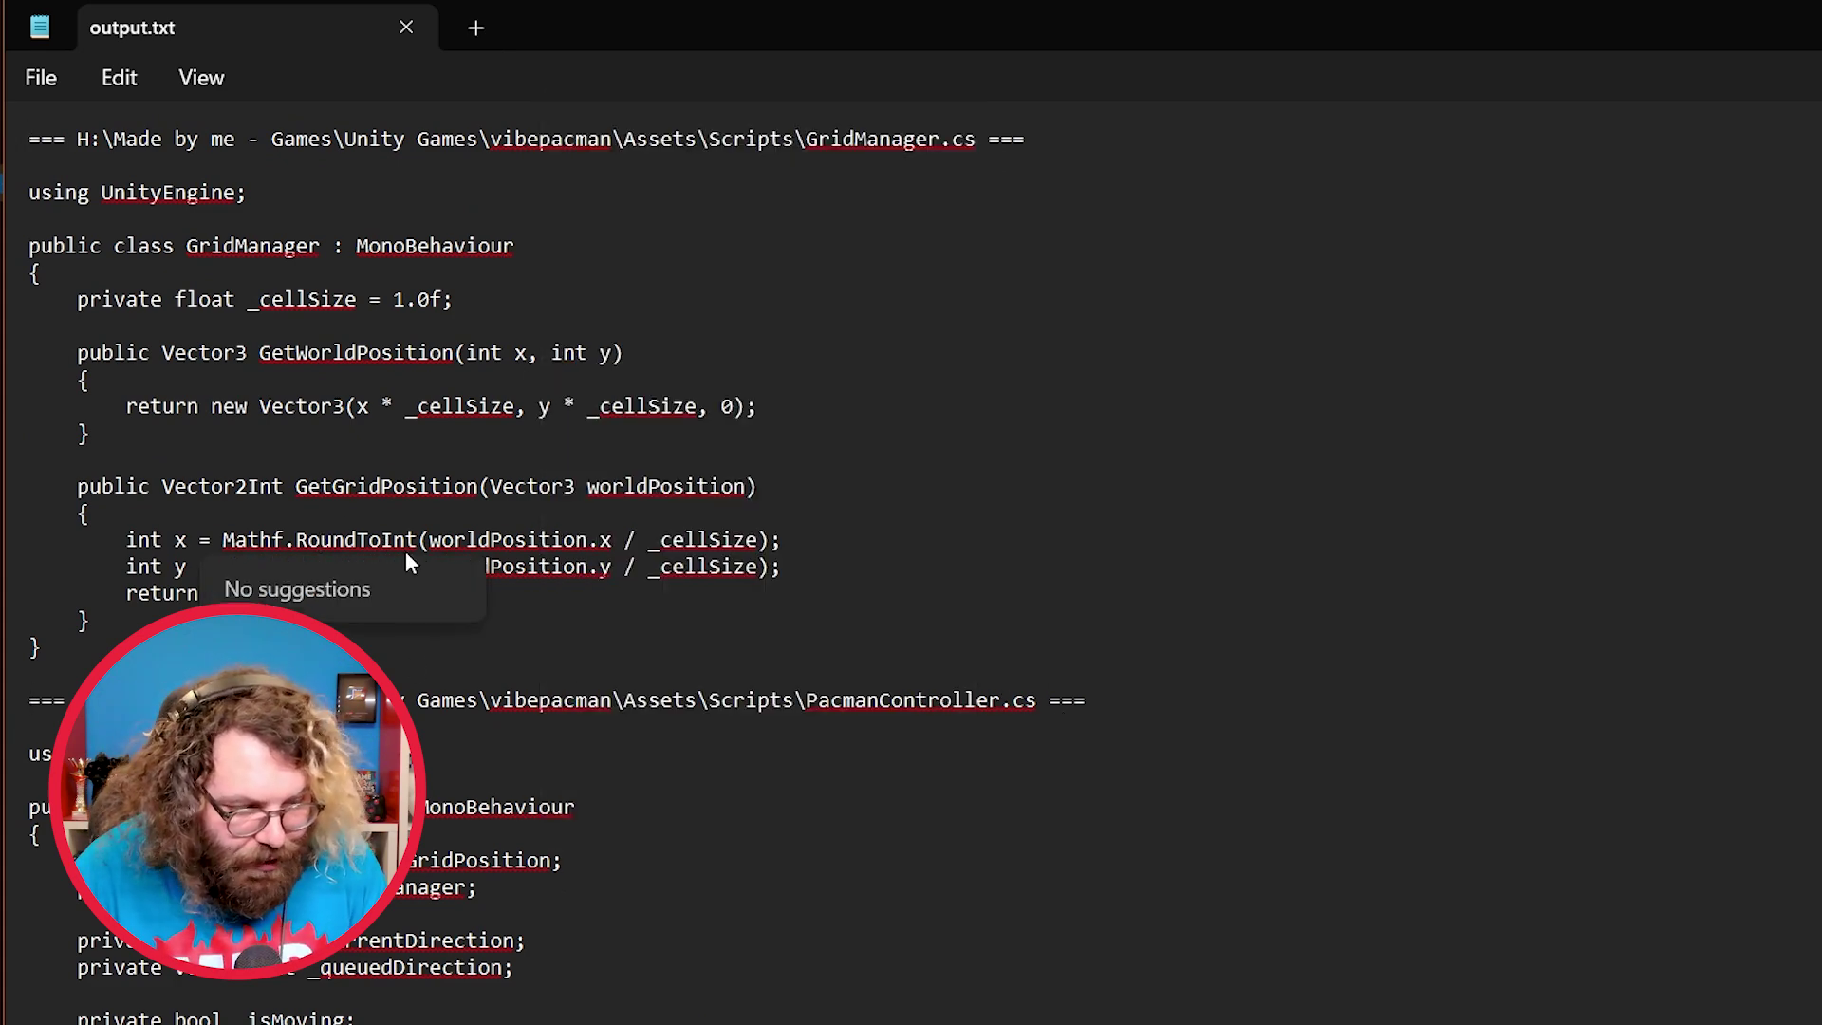
{"action": "key", "text": "ctrl+a"}
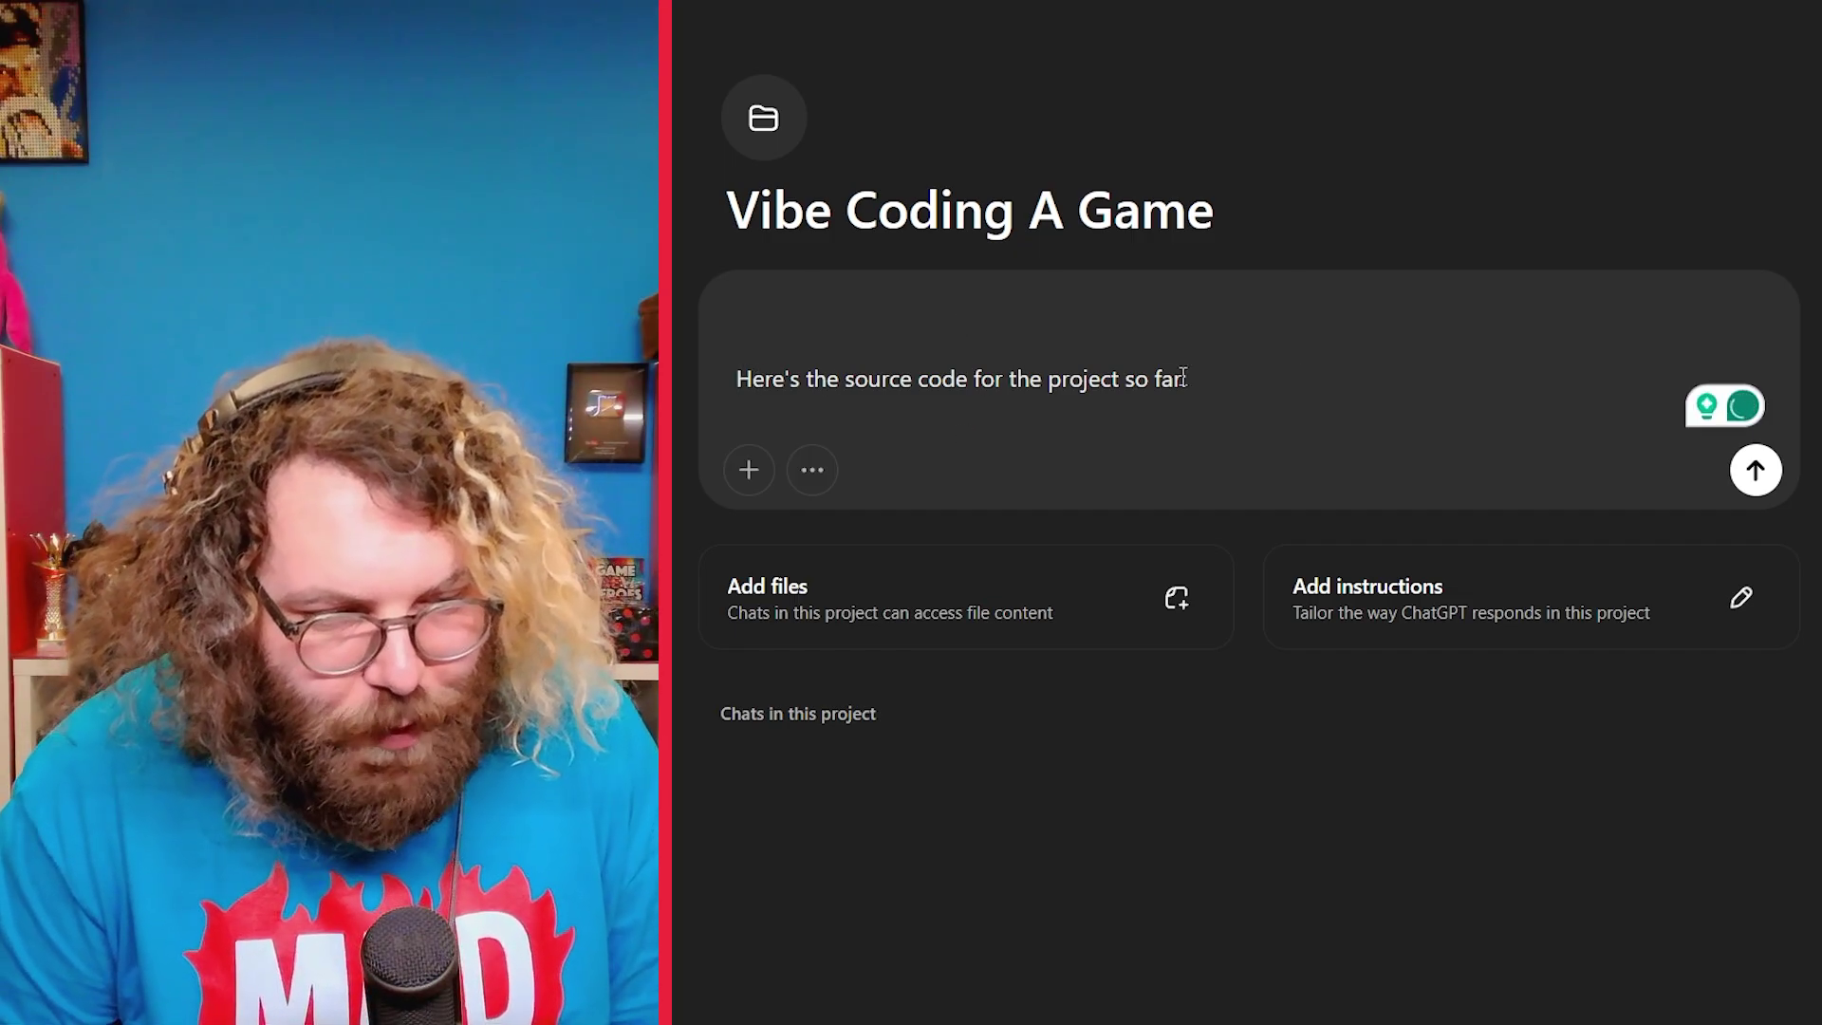
- Paste the collected project source code into the ChatGPT message
{"action": "key", "text": "ctrl+v"}
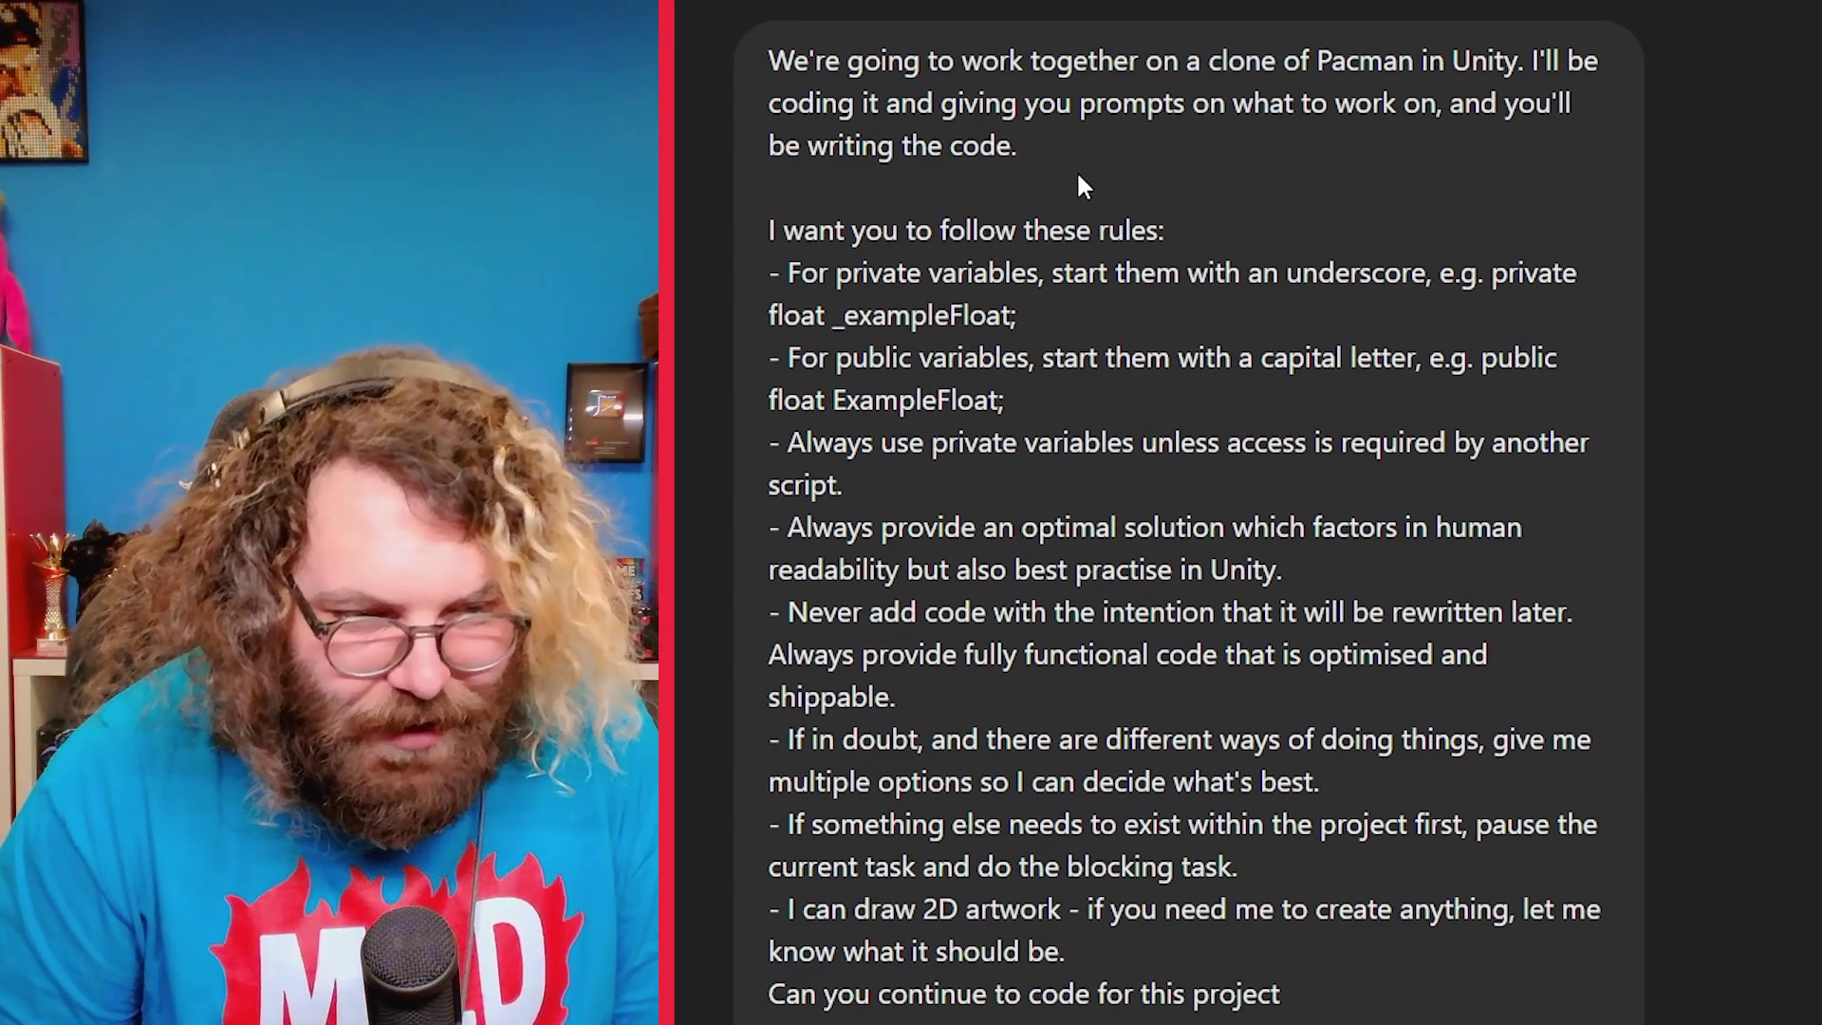
{"action": "scroll", "coordinate": [1280, 996], "scroll_direction": "down", "scroll_amount": 4}
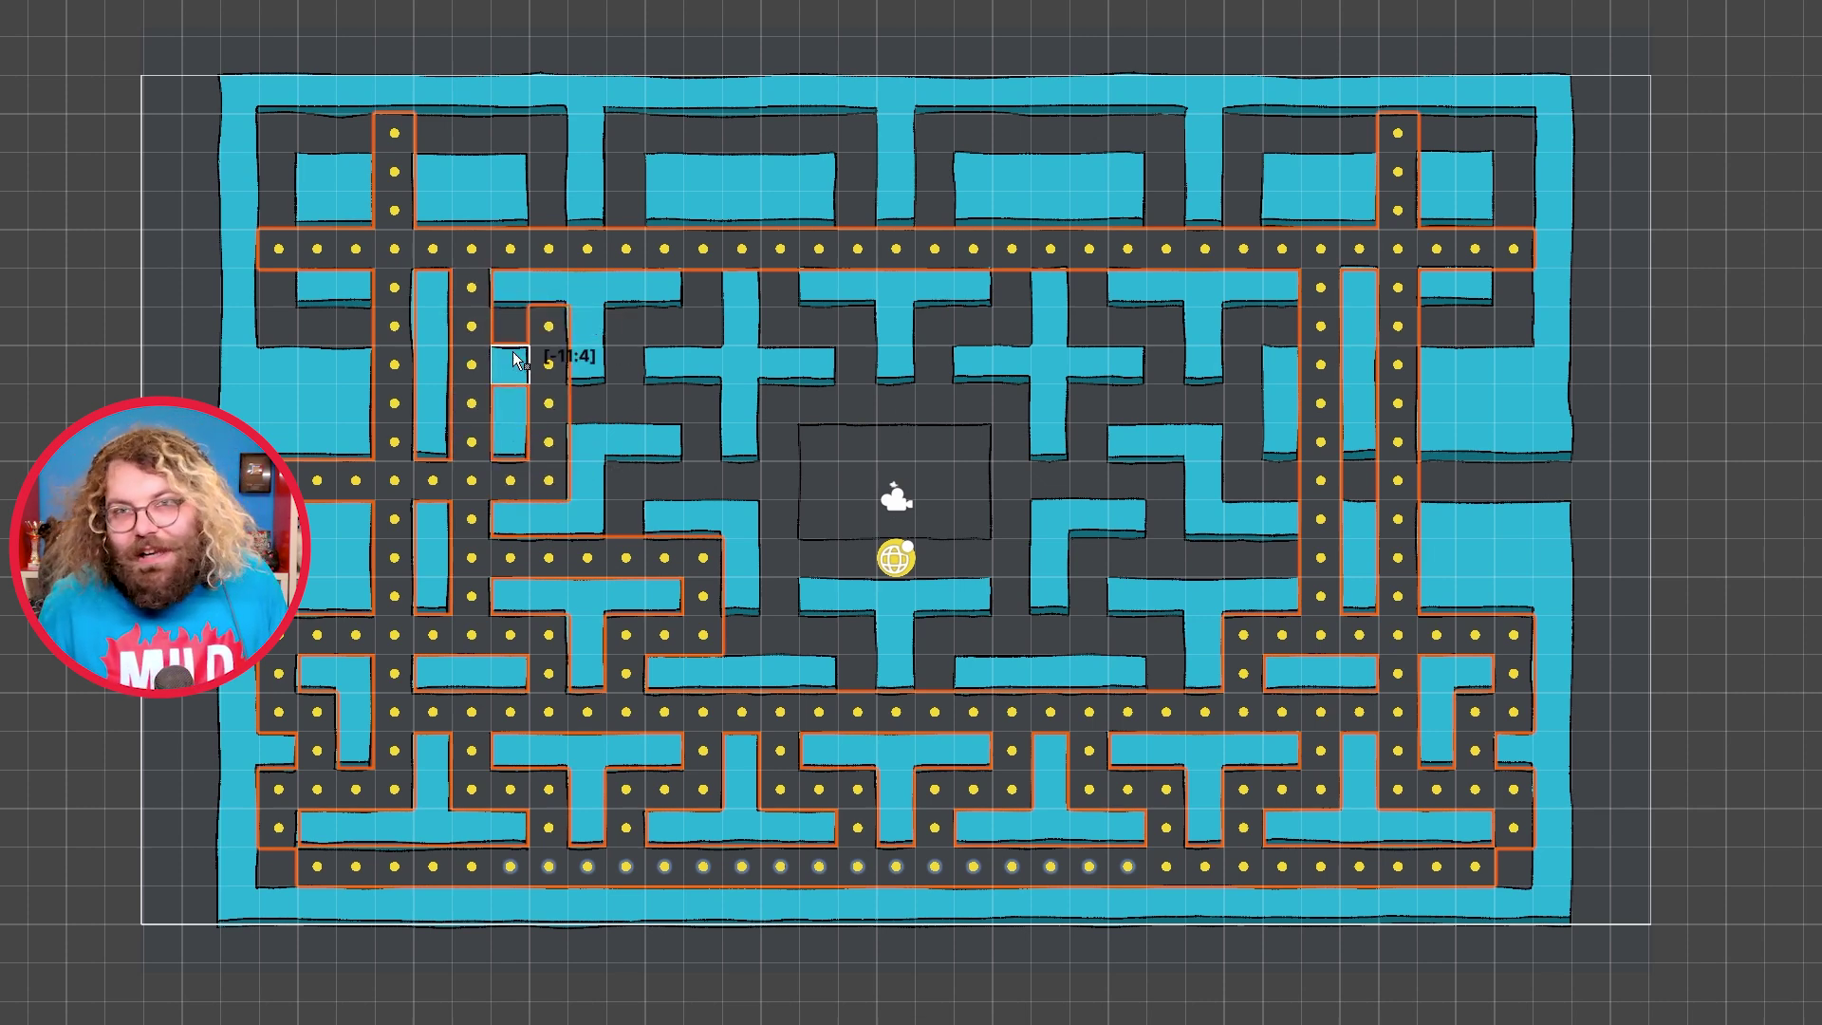
- Paint two rows of pellet path tiles, each with a single tile beneath it
{"action": "left_click_drag", "start_coordinate": [704, 407], "coordinate": [704, 407]}
{"action": "left_click", "coordinate": [703, 442]}
{"action": "left_click_drag", "start_coordinate": [647, 477], "coordinate": [640, 476]}
{"action": "left_click", "coordinate": [627, 519]}
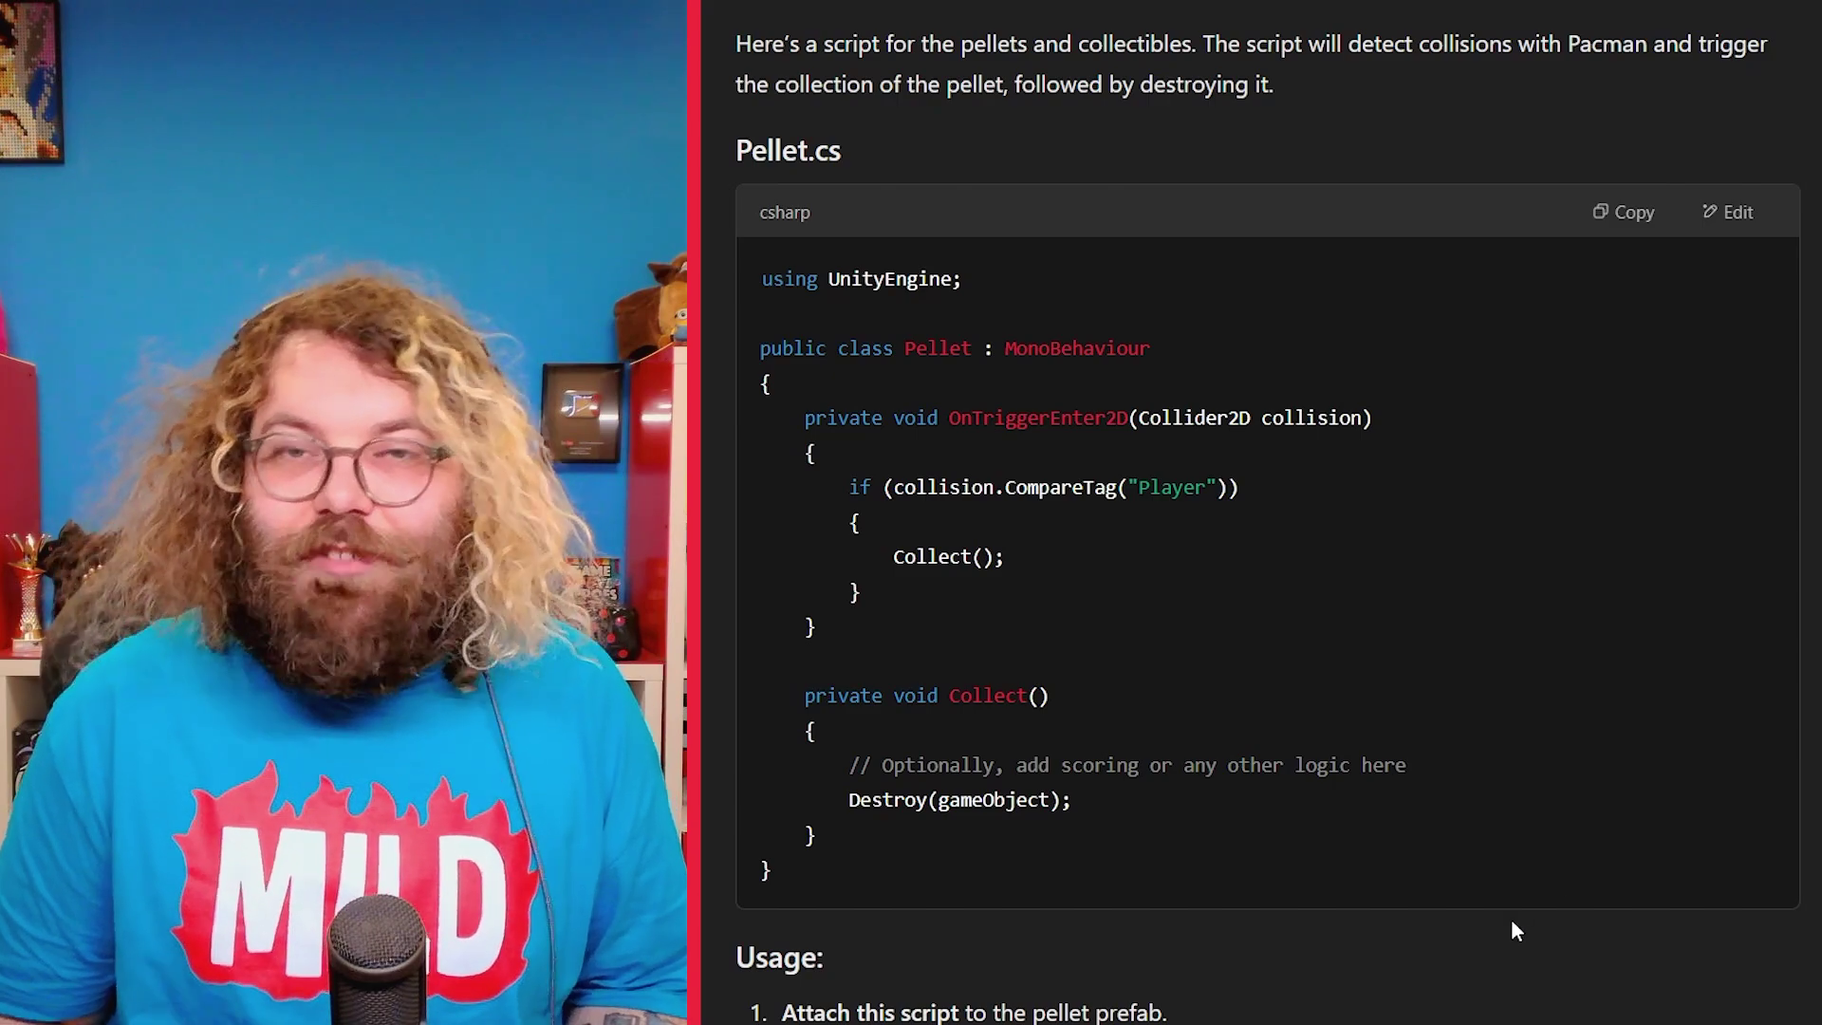
- Scroll through ChatGPT's Pellet.cs reply and its GameManager.cs scoring answer
{"action": "scroll", "coordinate": [1520, 902], "scroll_direction": "down", "scroll_amount": 7}
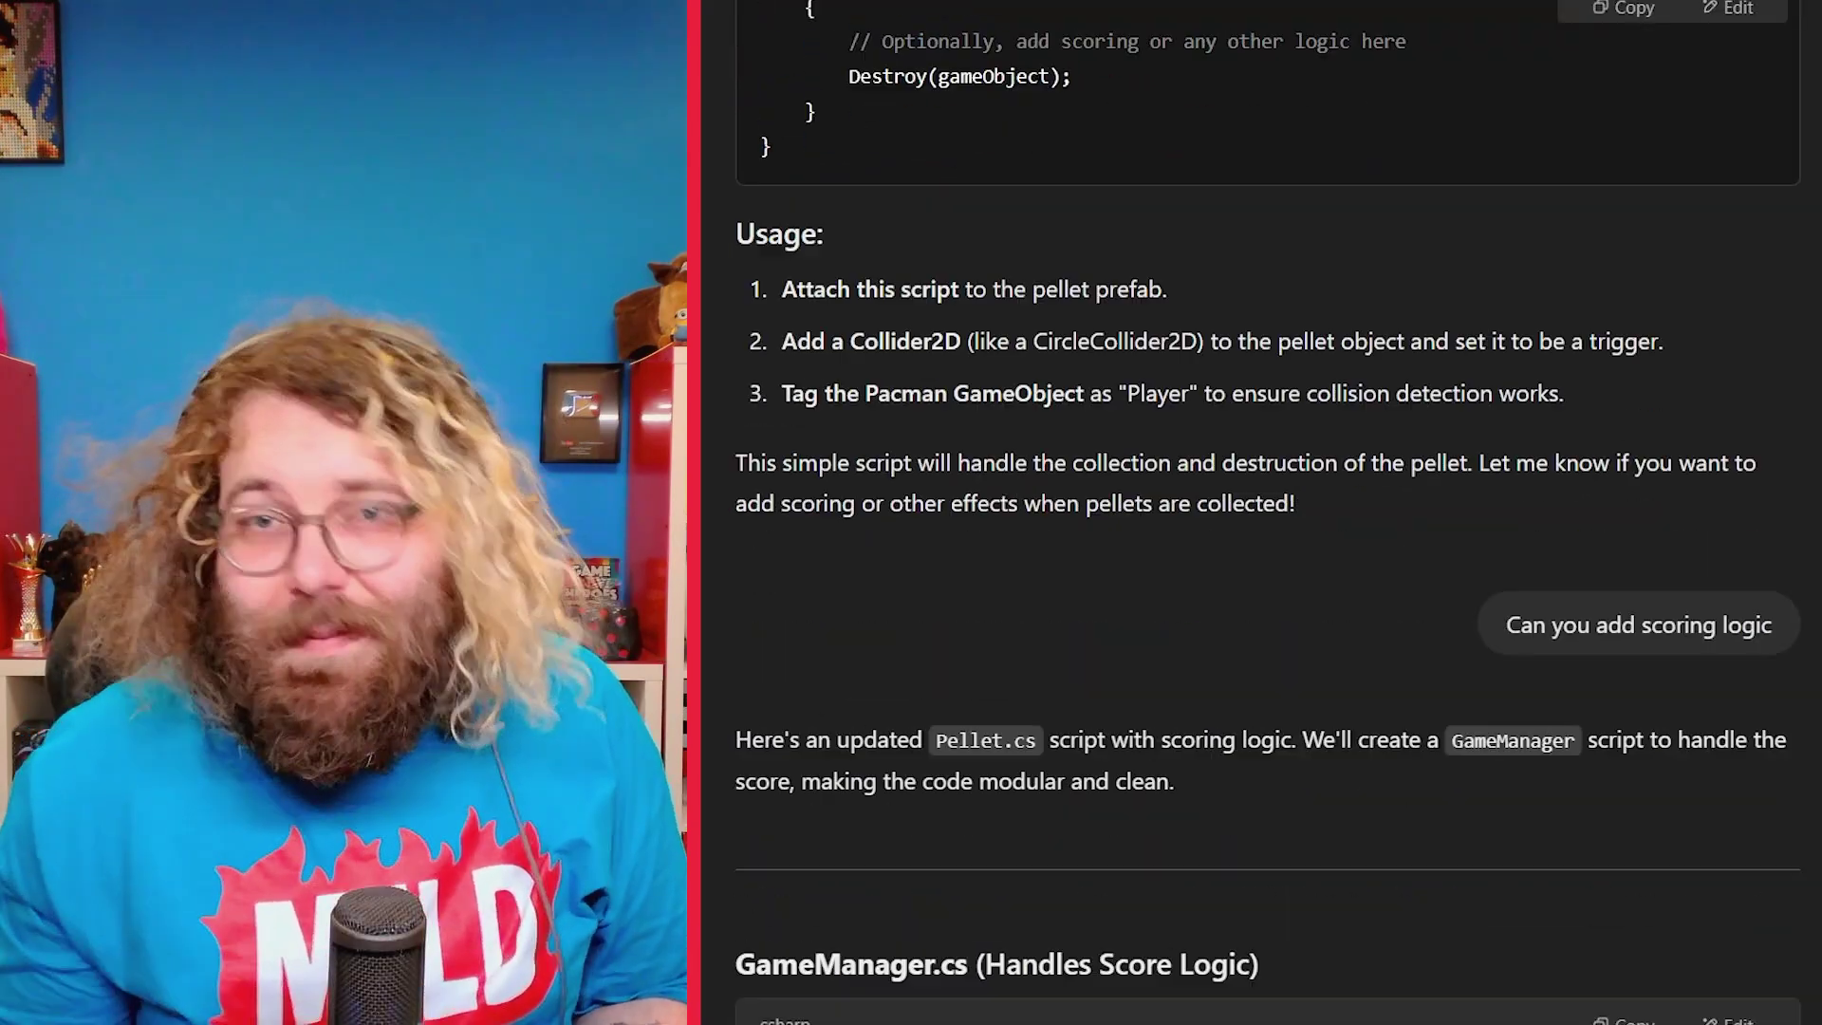
{"action": "scroll", "coordinate": [1268, 513], "scroll_direction": "down", "scroll_amount": 10}
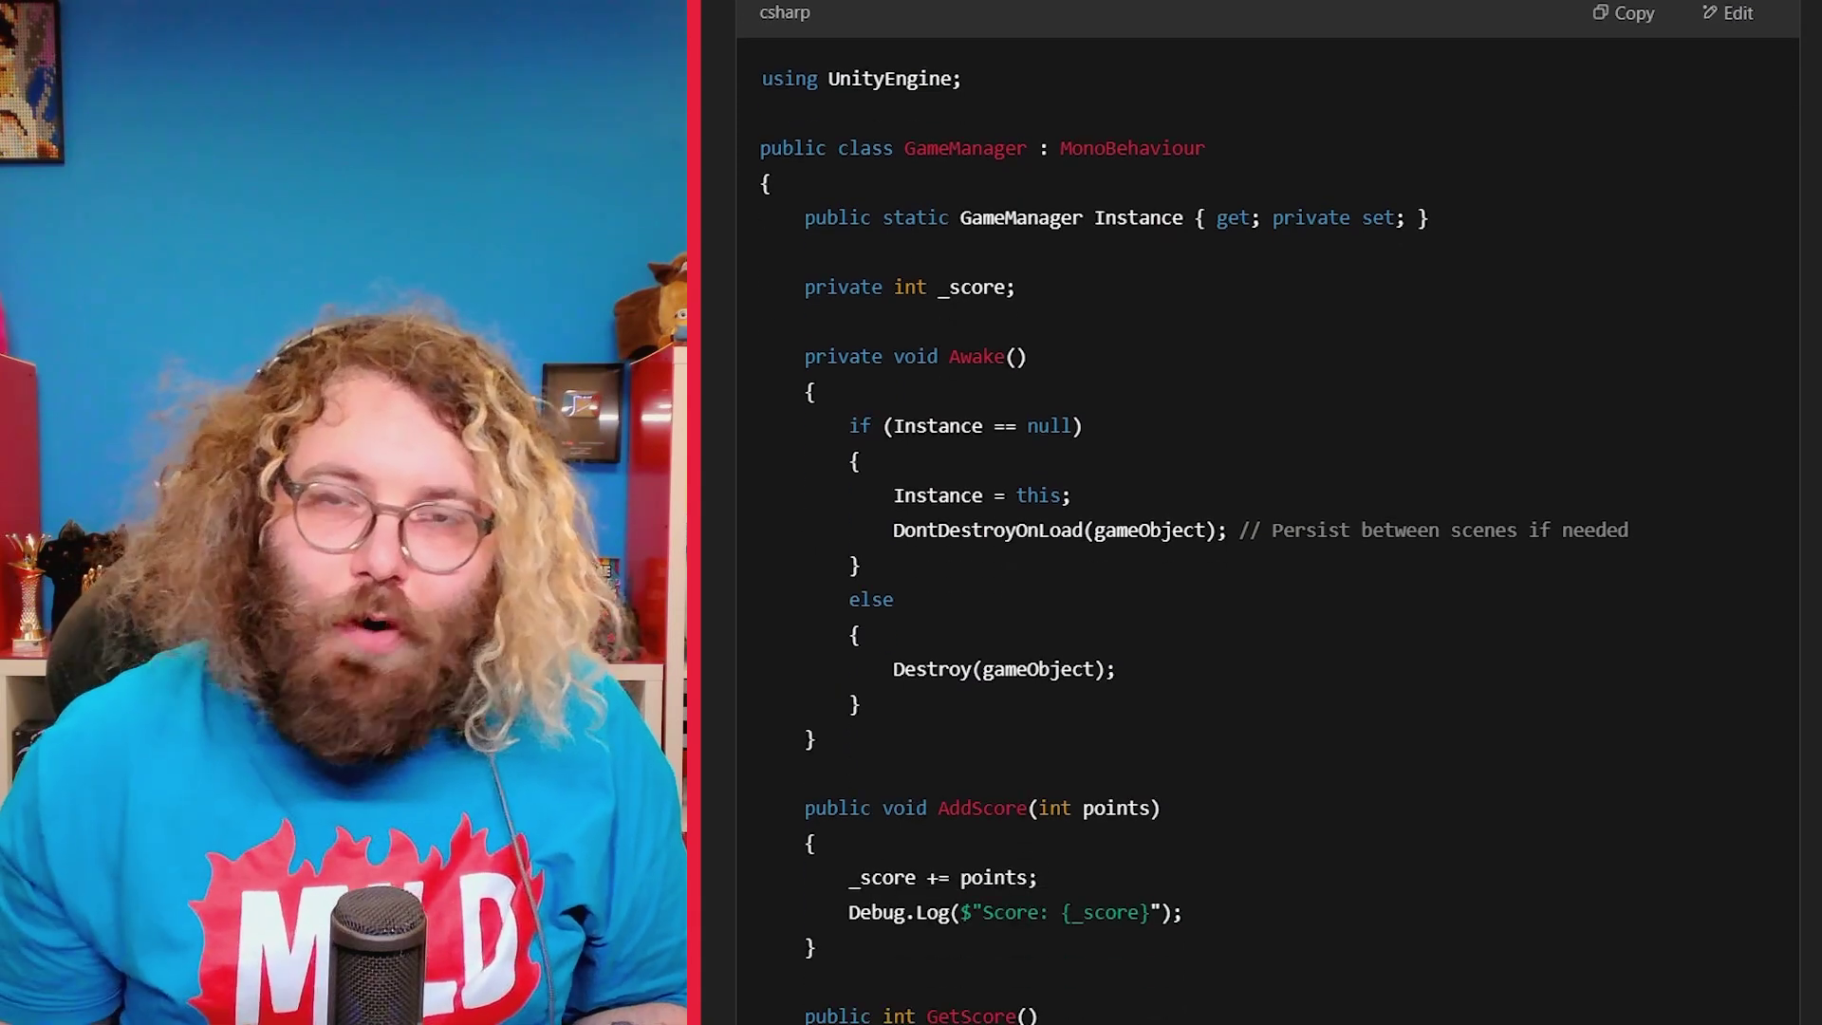
{"action": "scroll", "coordinate": [1267, 513], "scroll_direction": "down", "scroll_amount": 2}
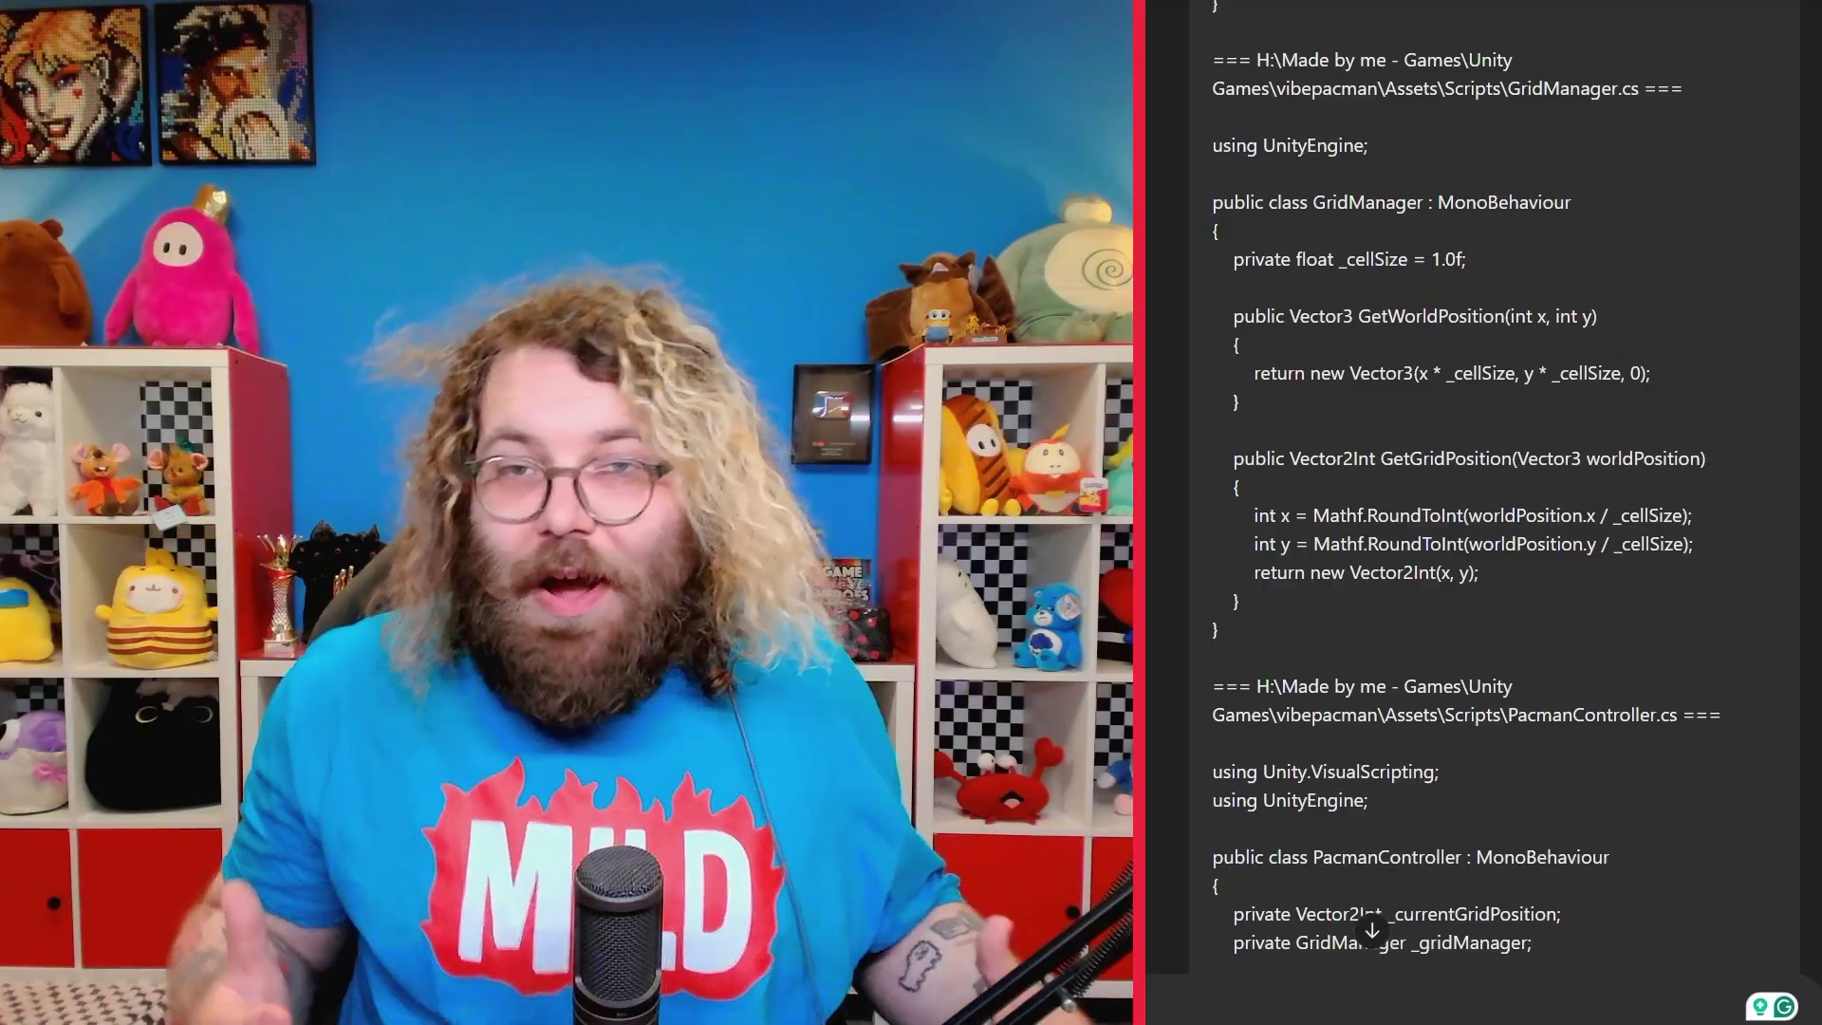
- Review the 'Next, can you work on the ghosts?' prompt with its rules and pasted scripts
{"action": "scroll", "coordinate": [1495, 493], "scroll_direction": "up", "scroll_amount": 7}
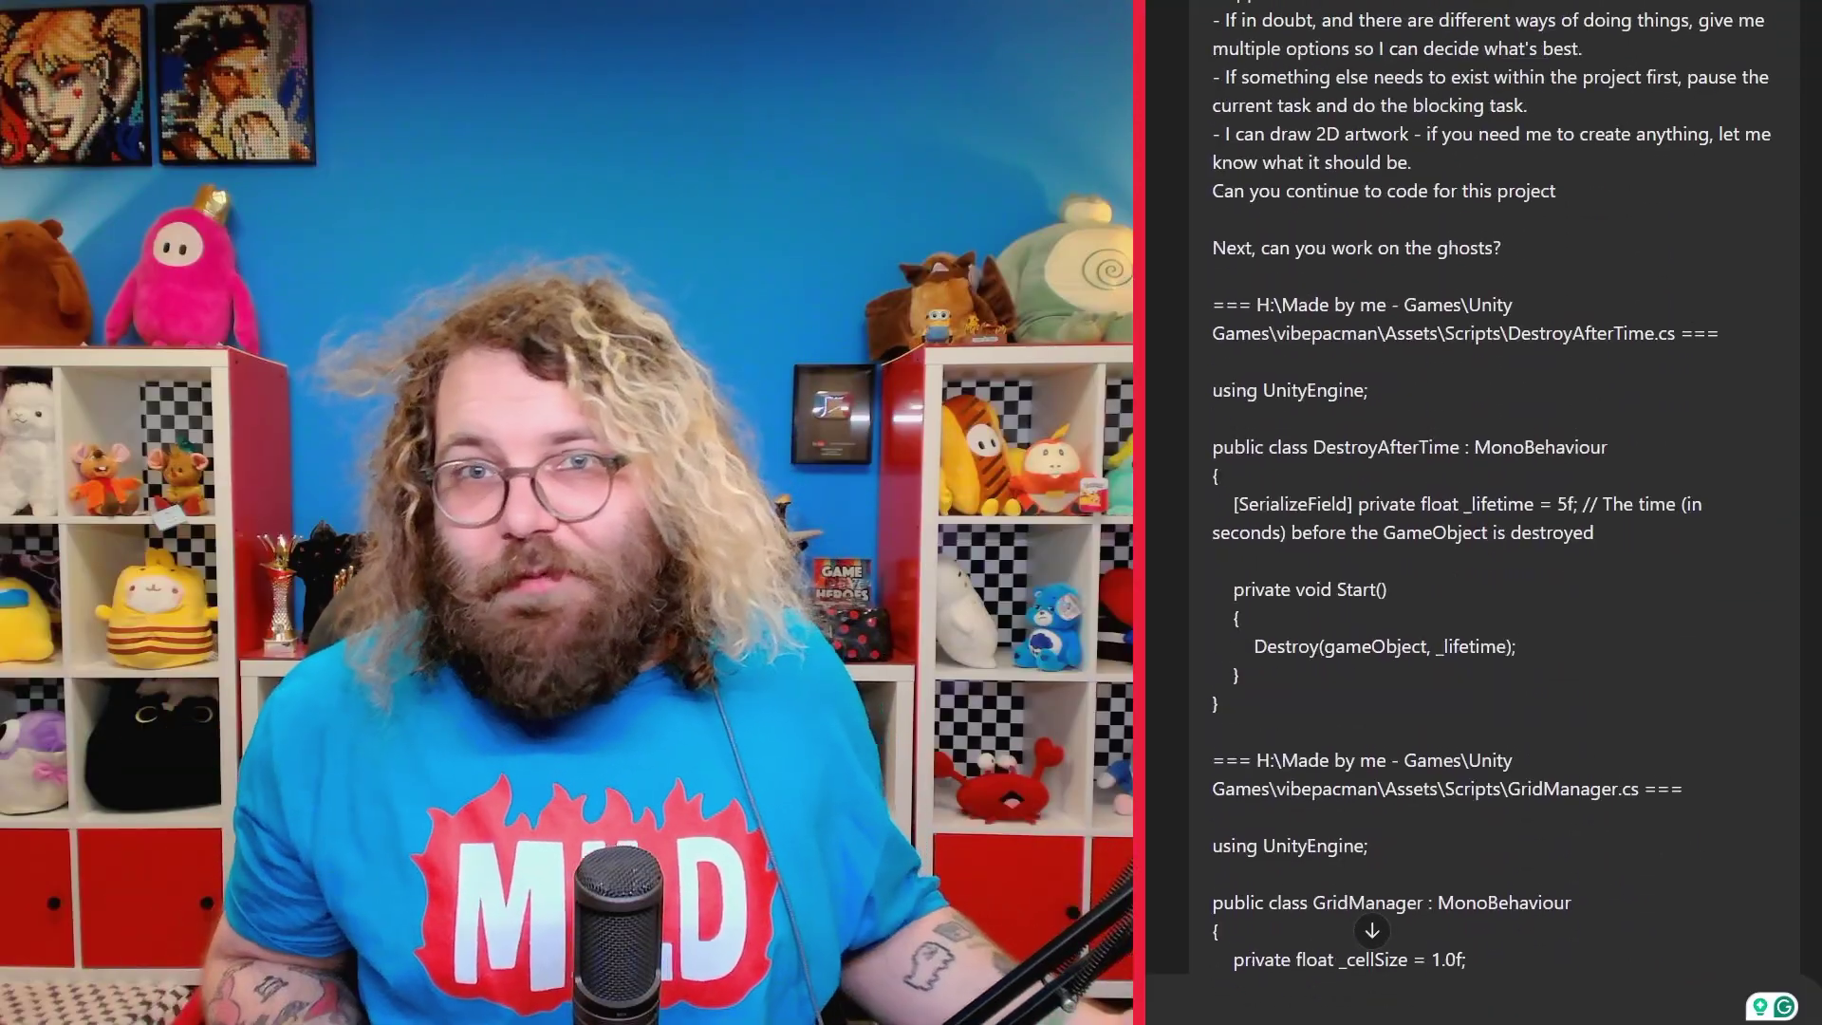
{"action": "scroll", "coordinate": [1288, 767], "scroll_direction": "up", "scroll_amount": 5}
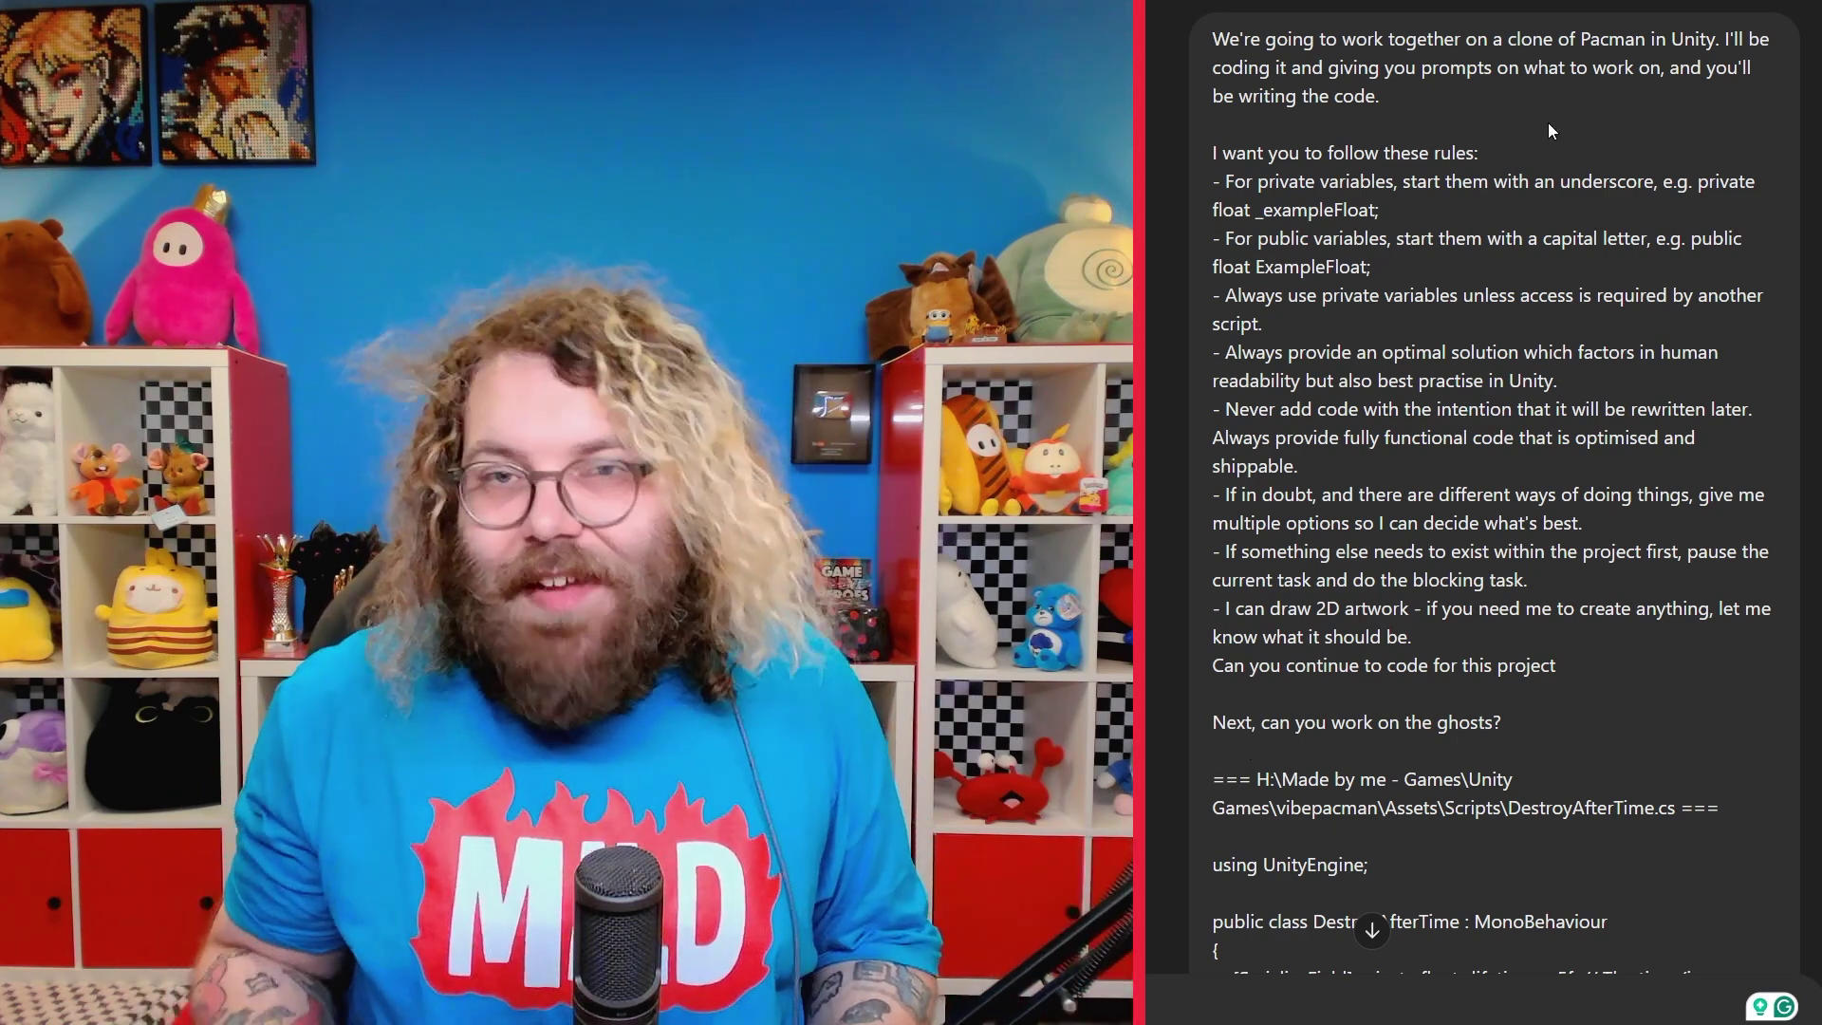
{"action": "scroll", "coordinate": [1522, 673], "scroll_direction": "down", "scroll_amount": 15}
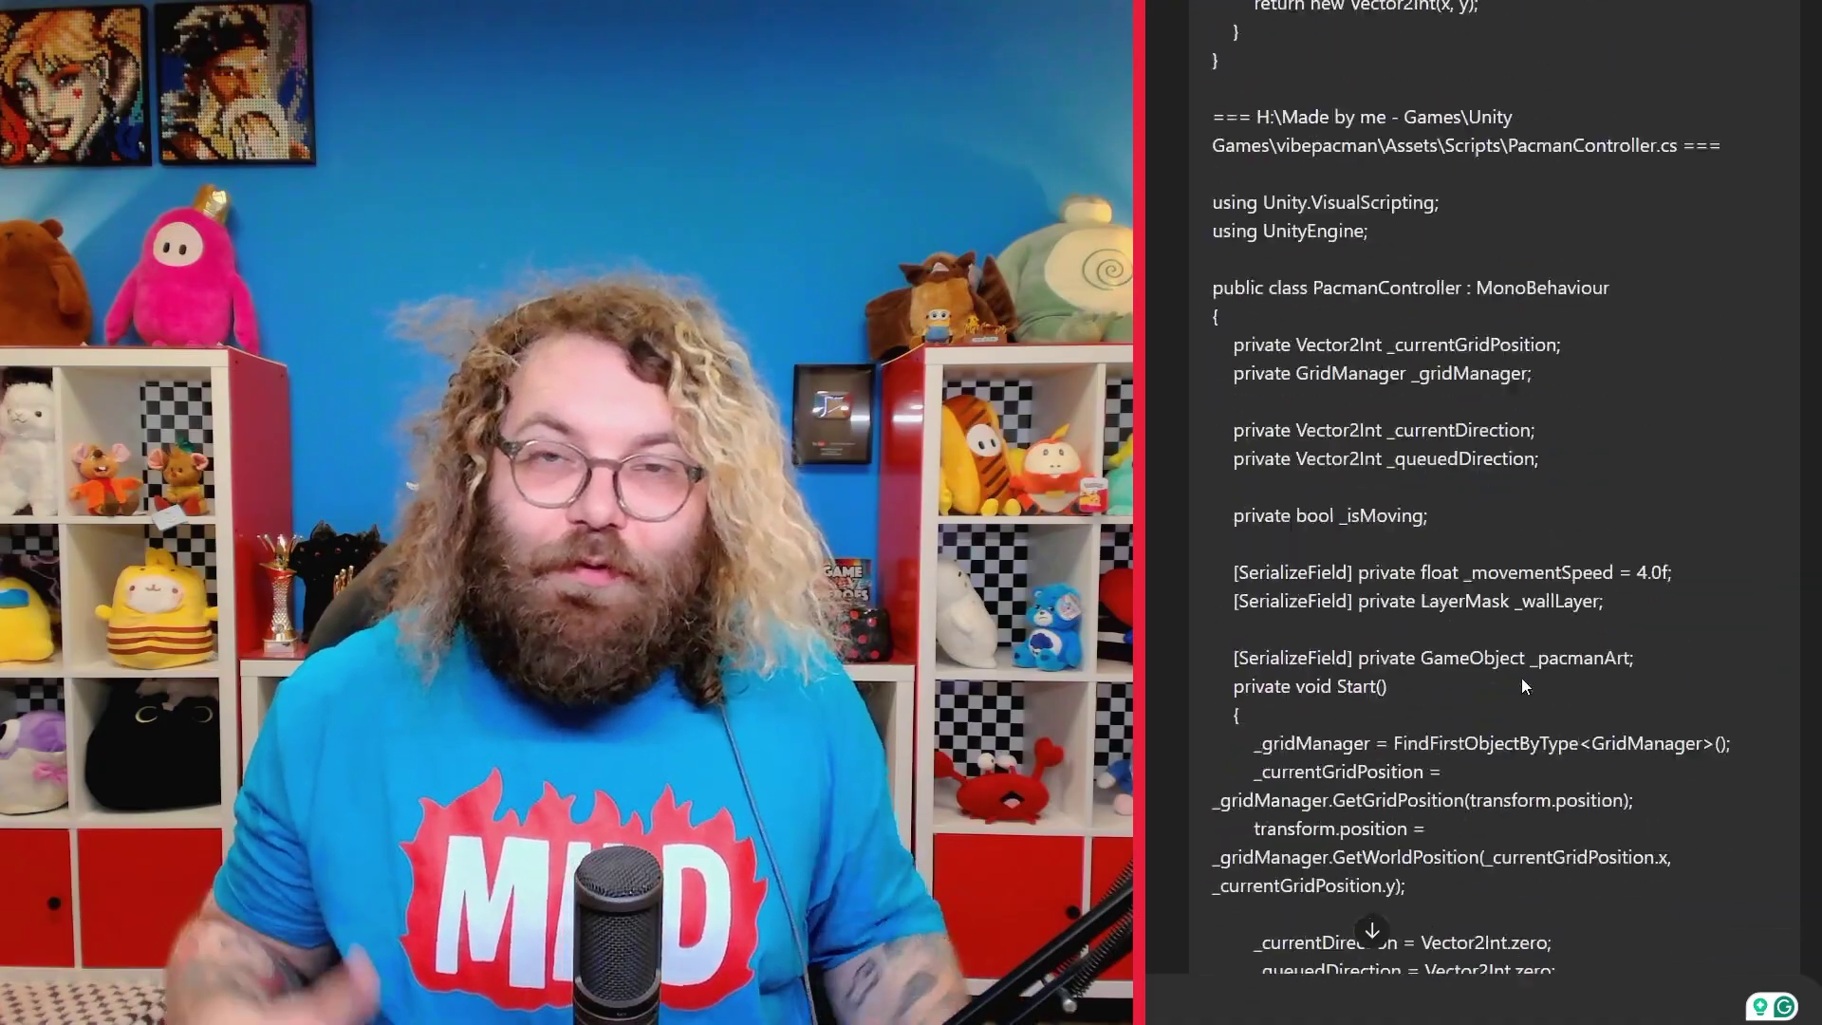
{"action": "scroll", "coordinate": [1522, 676], "scroll_direction": "down", "scroll_amount": 15}
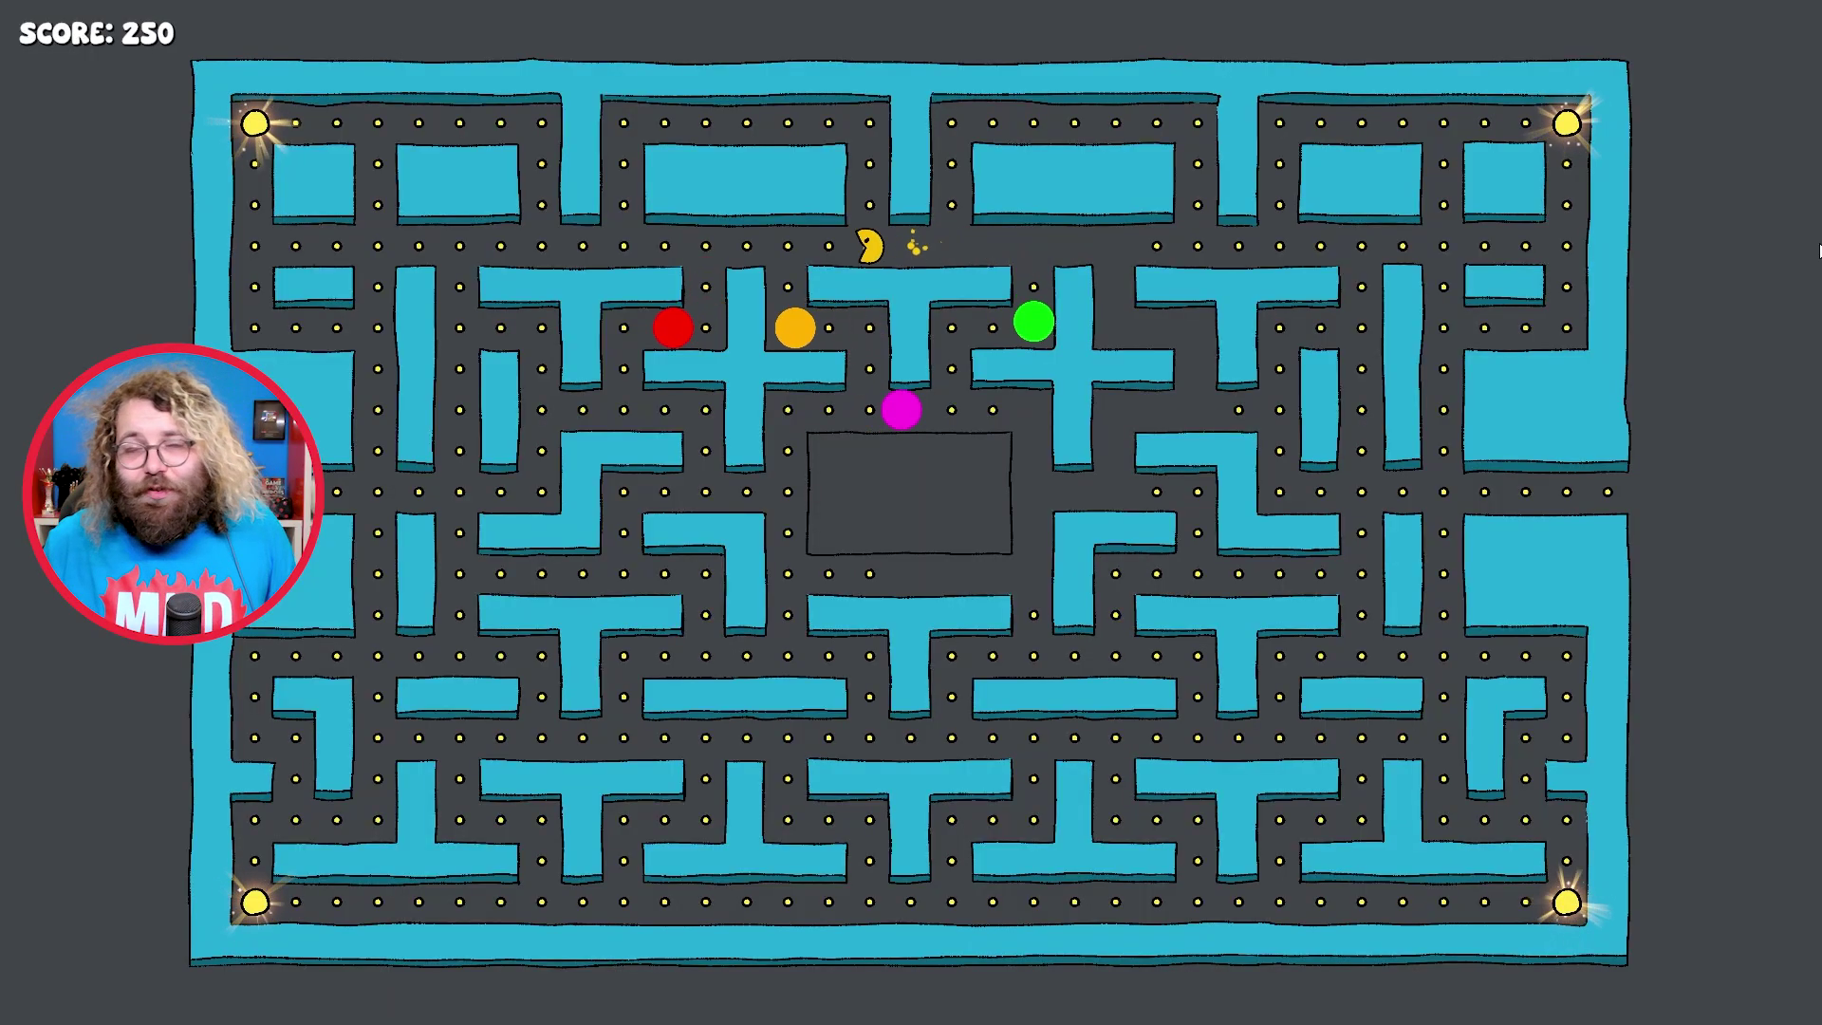
- Steer Pac-Man down and right out of the top corridor, eating pellets along the rows
{"action": "key", "text": "Right"}
{"action": "key", "text": "Down"}
{"action": "key", "text": "Left"}
{"action": "key", "text": "Down"}
{"action": "key", "text": "Right"}
{"action": "key", "text": "Down"}
{"action": "key", "text": "Right"}
{"action": "key", "text": "Down"}
{"action": "key", "text": "Right"}
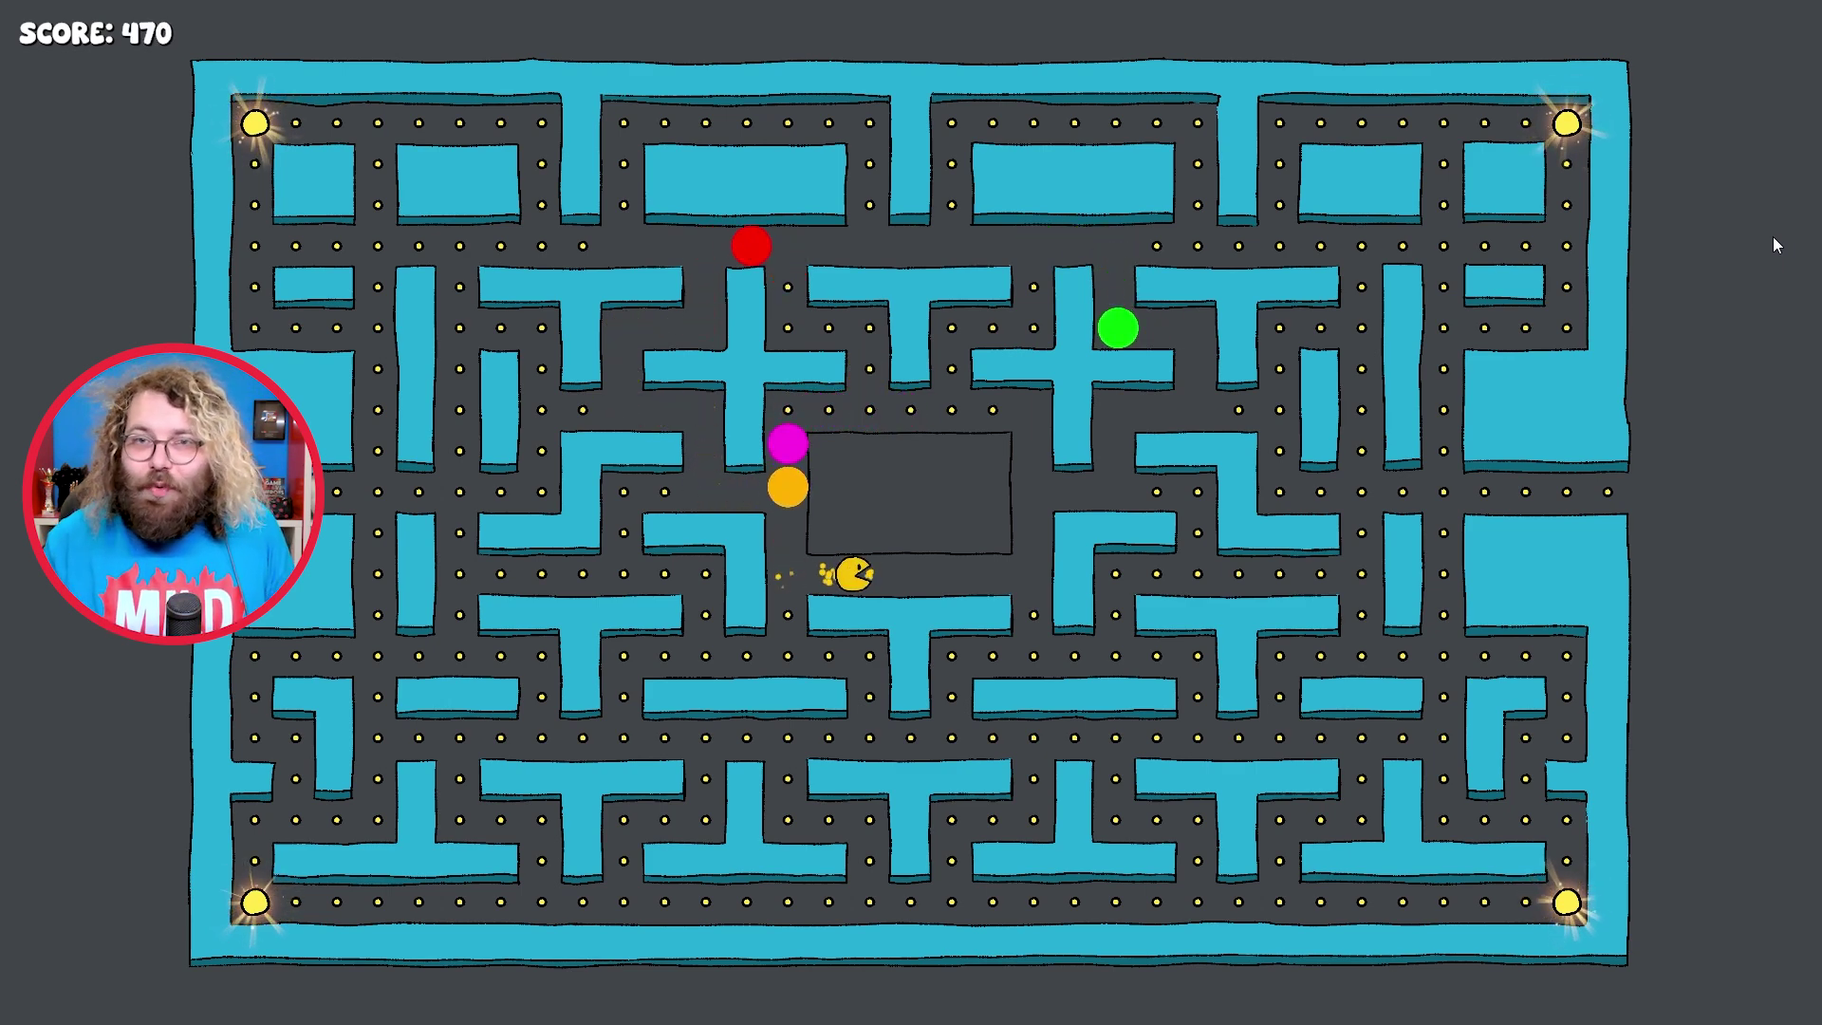
- Guide Pac-Man up, right and down through the columns toward the far right
{"action": "key", "text": "Up"}
{"action": "key", "text": "Right"}
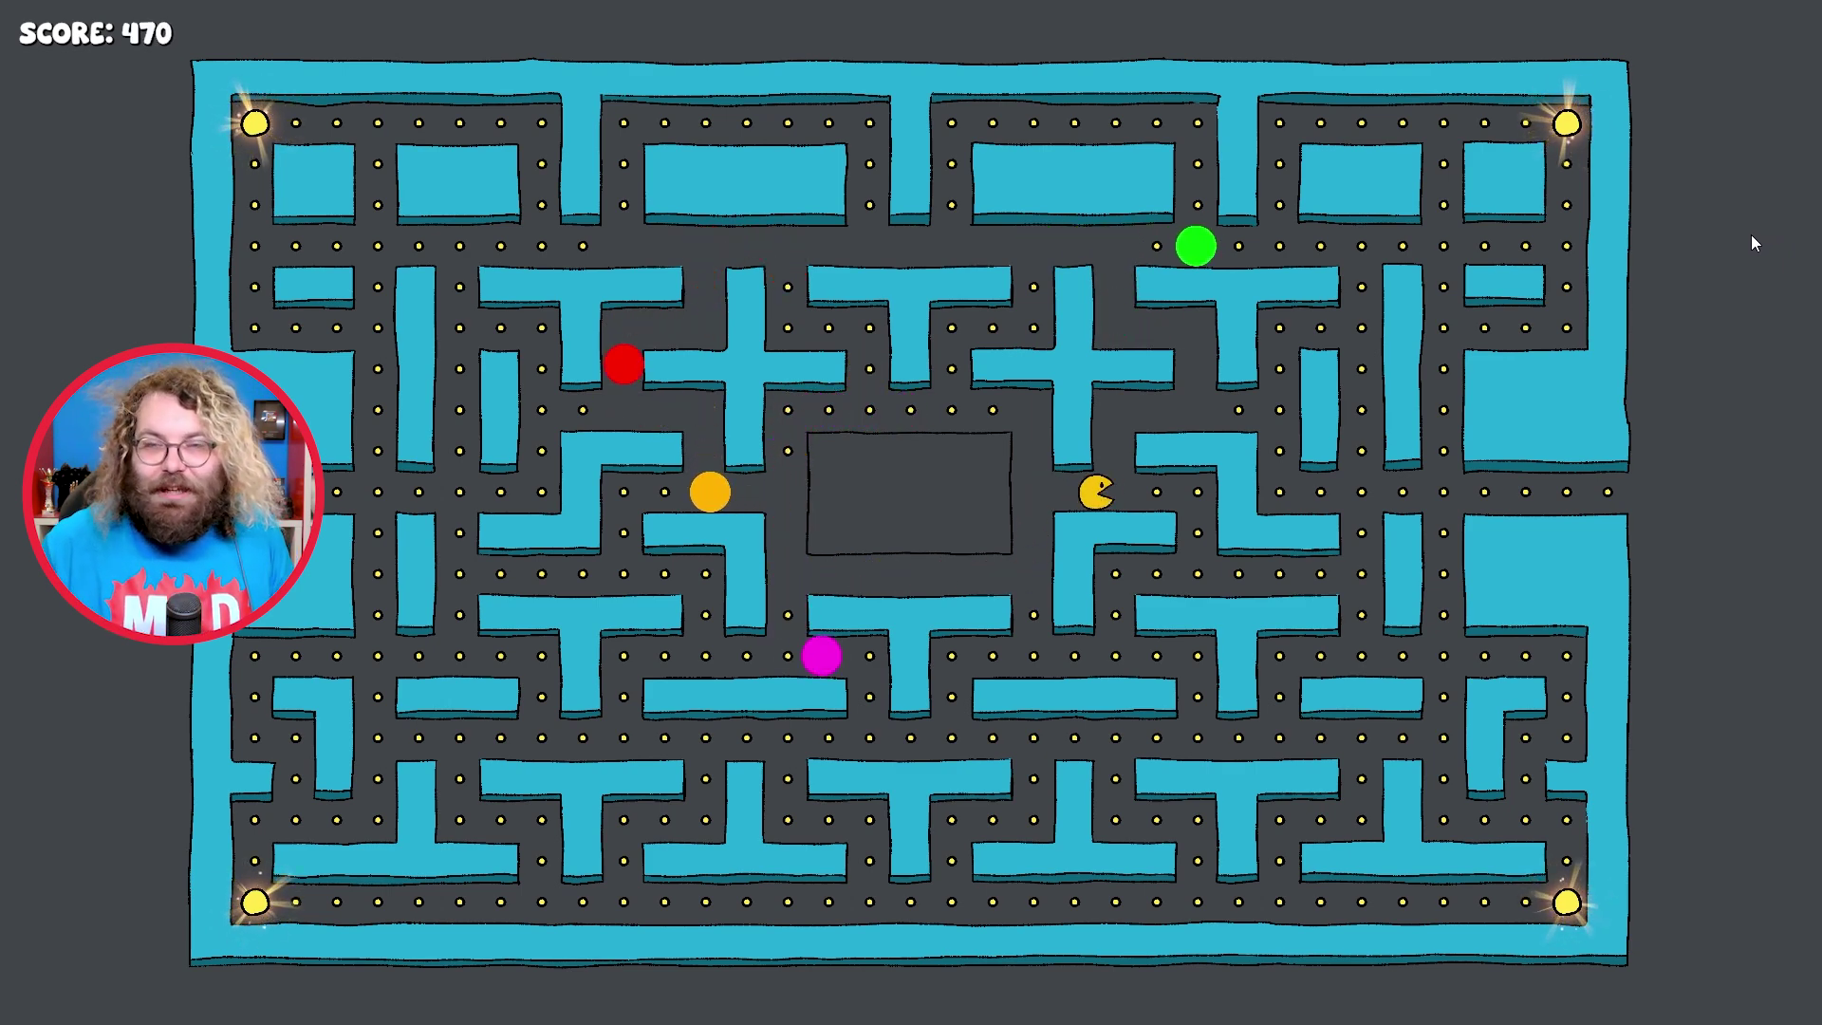
{"action": "key", "text": "Down"}
{"action": "key", "text": "Right"}
{"action": "key", "text": "Up"}
{"action": "key", "text": "Down"}
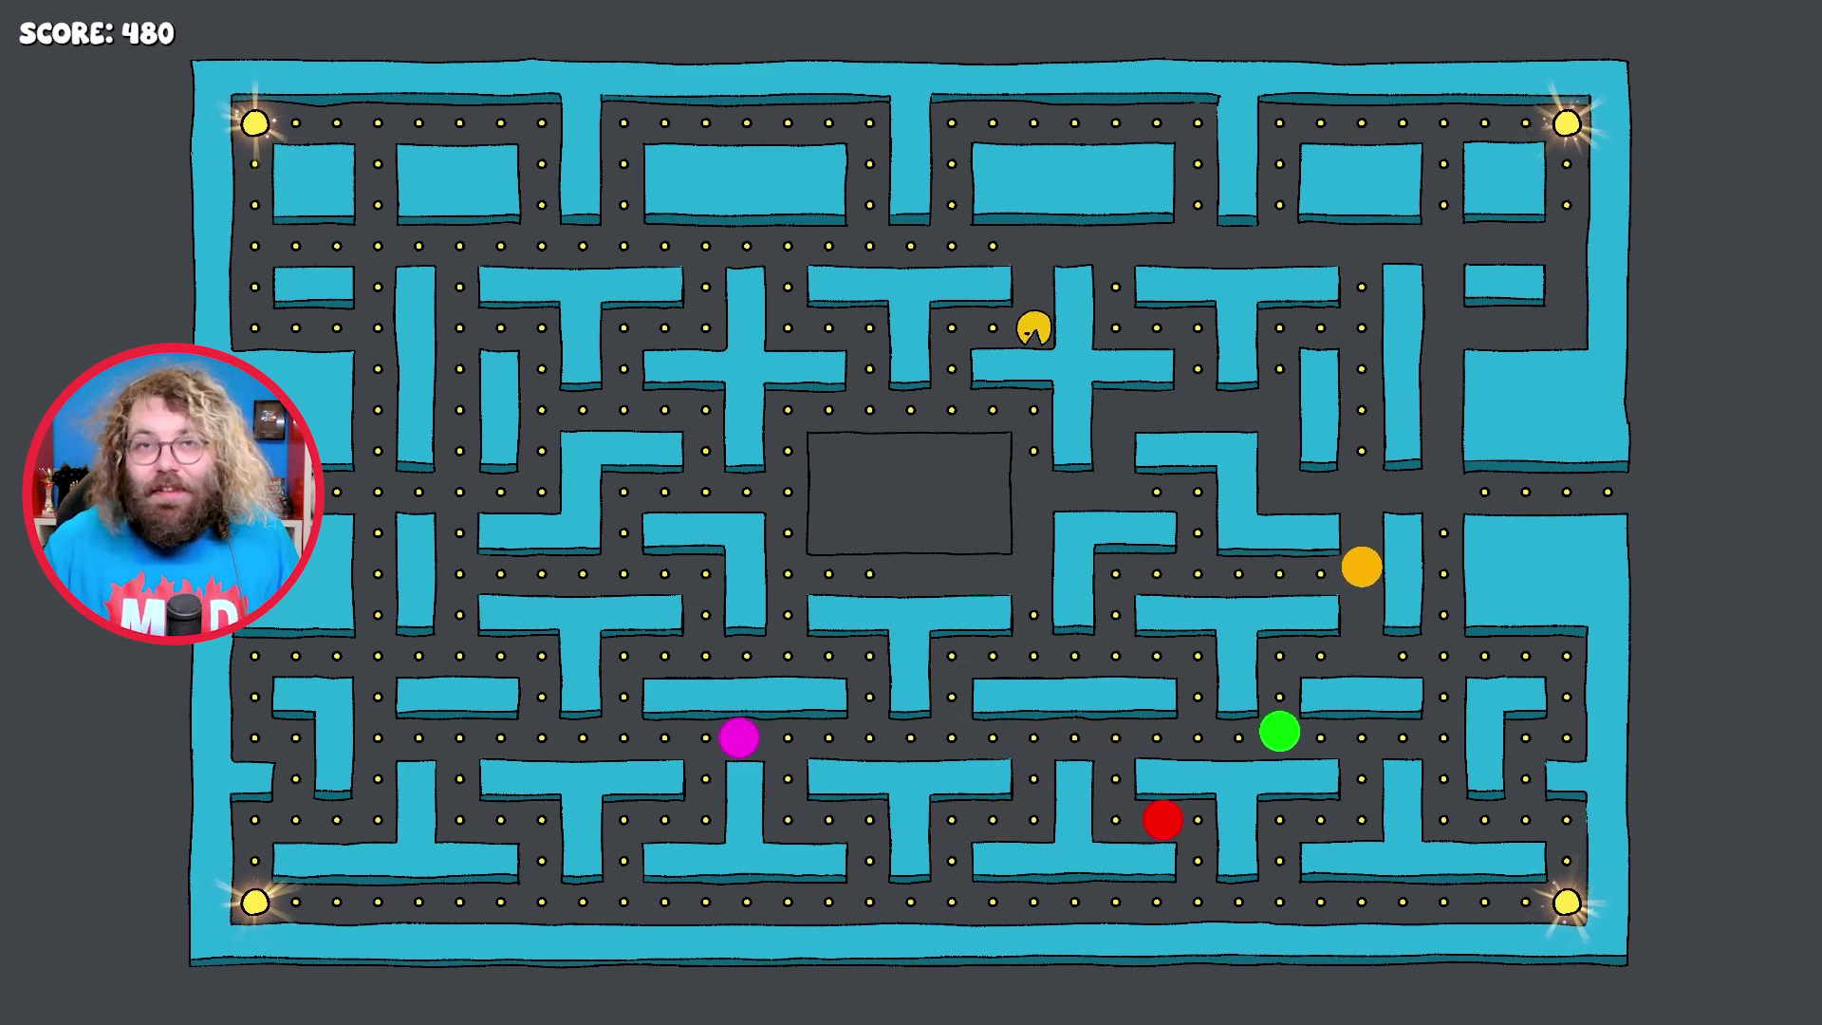
- Send Pac-Man left and down eating more dots until a ghost triggers GAME OVER
{"action": "key", "text": "Left"}
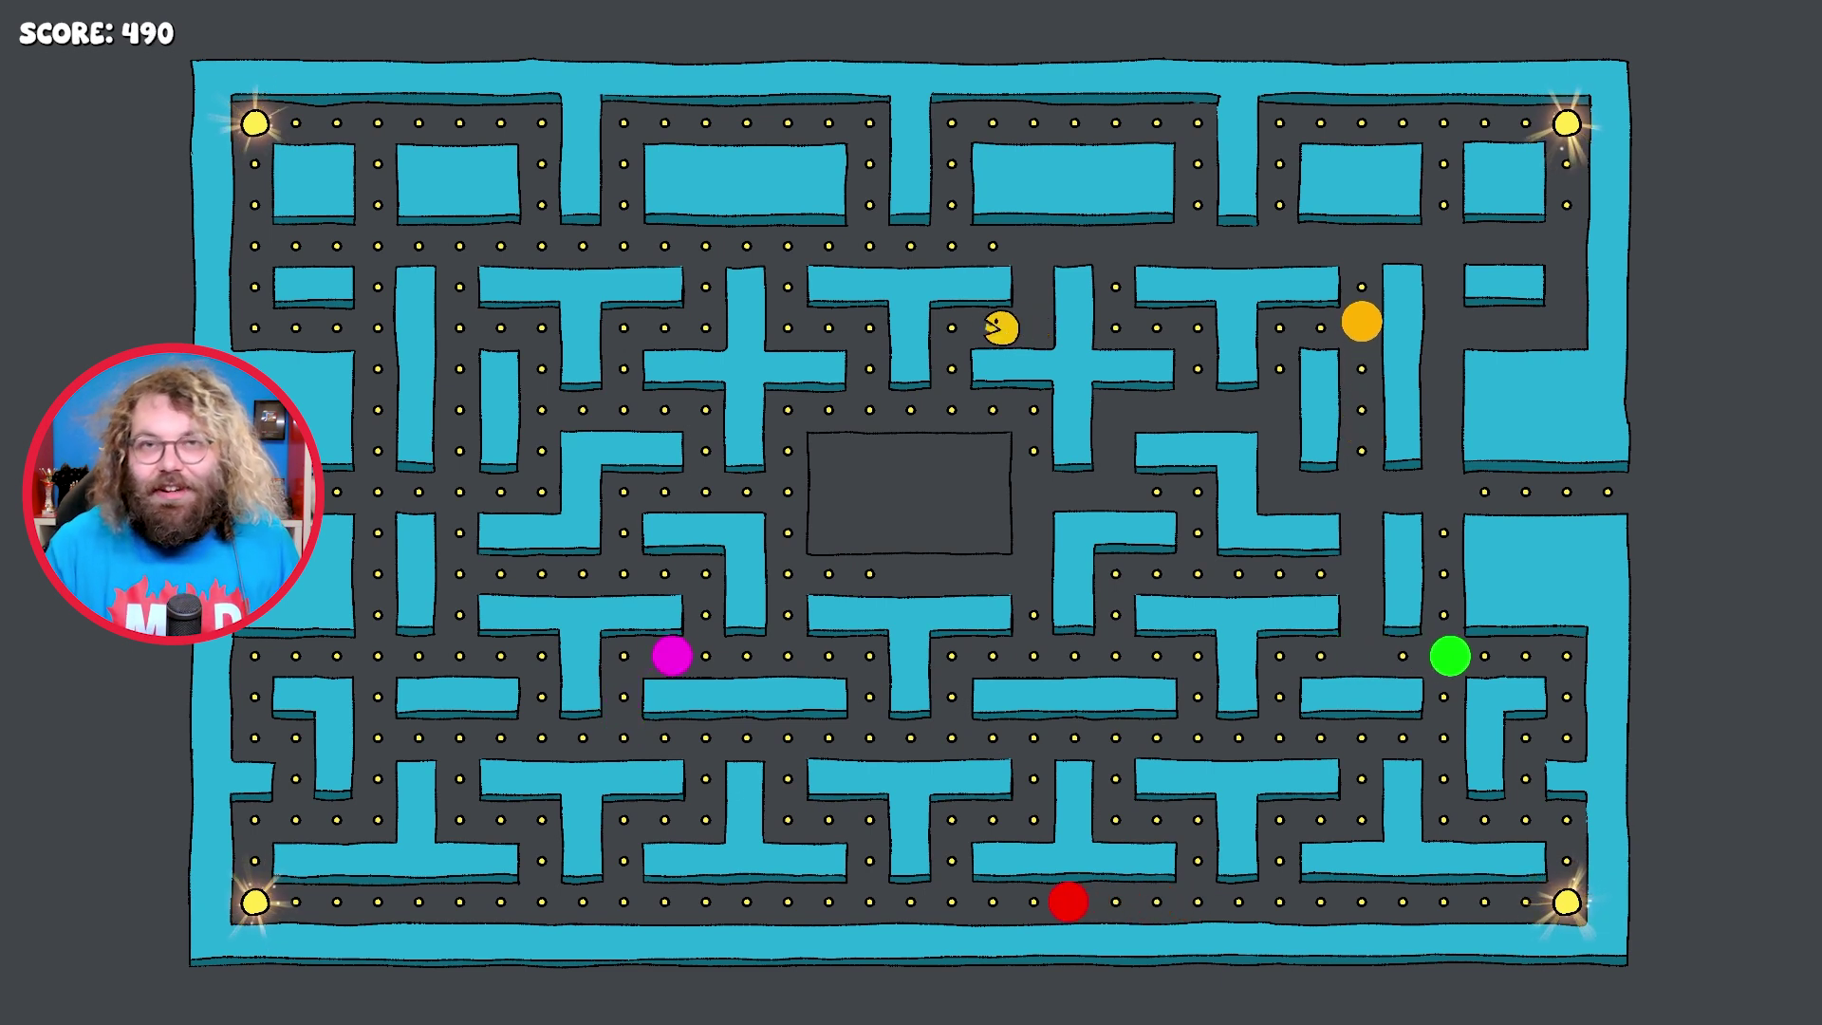
{"action": "key", "text": "Down"}
{"action": "key", "text": "Left"}
{"action": "key", "text": "Up"}
{"action": "key", "text": "Left"}
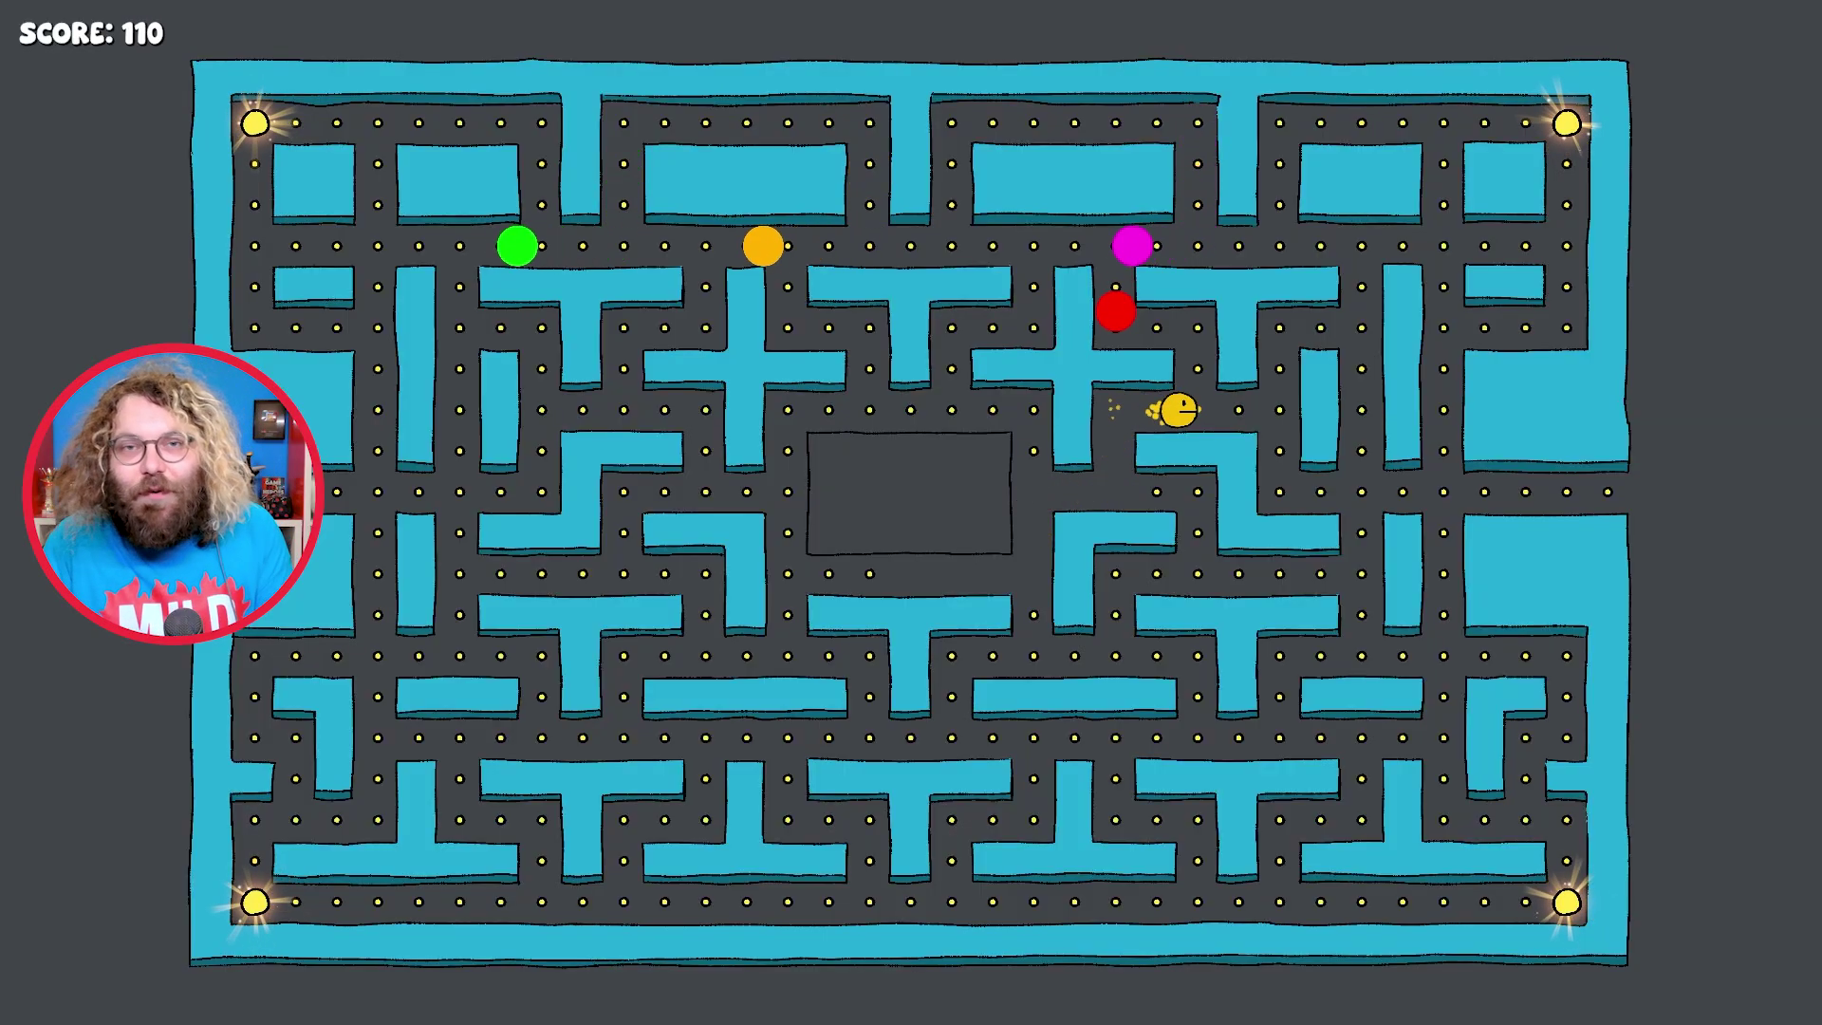
{"action": "key", "text": "Left"}
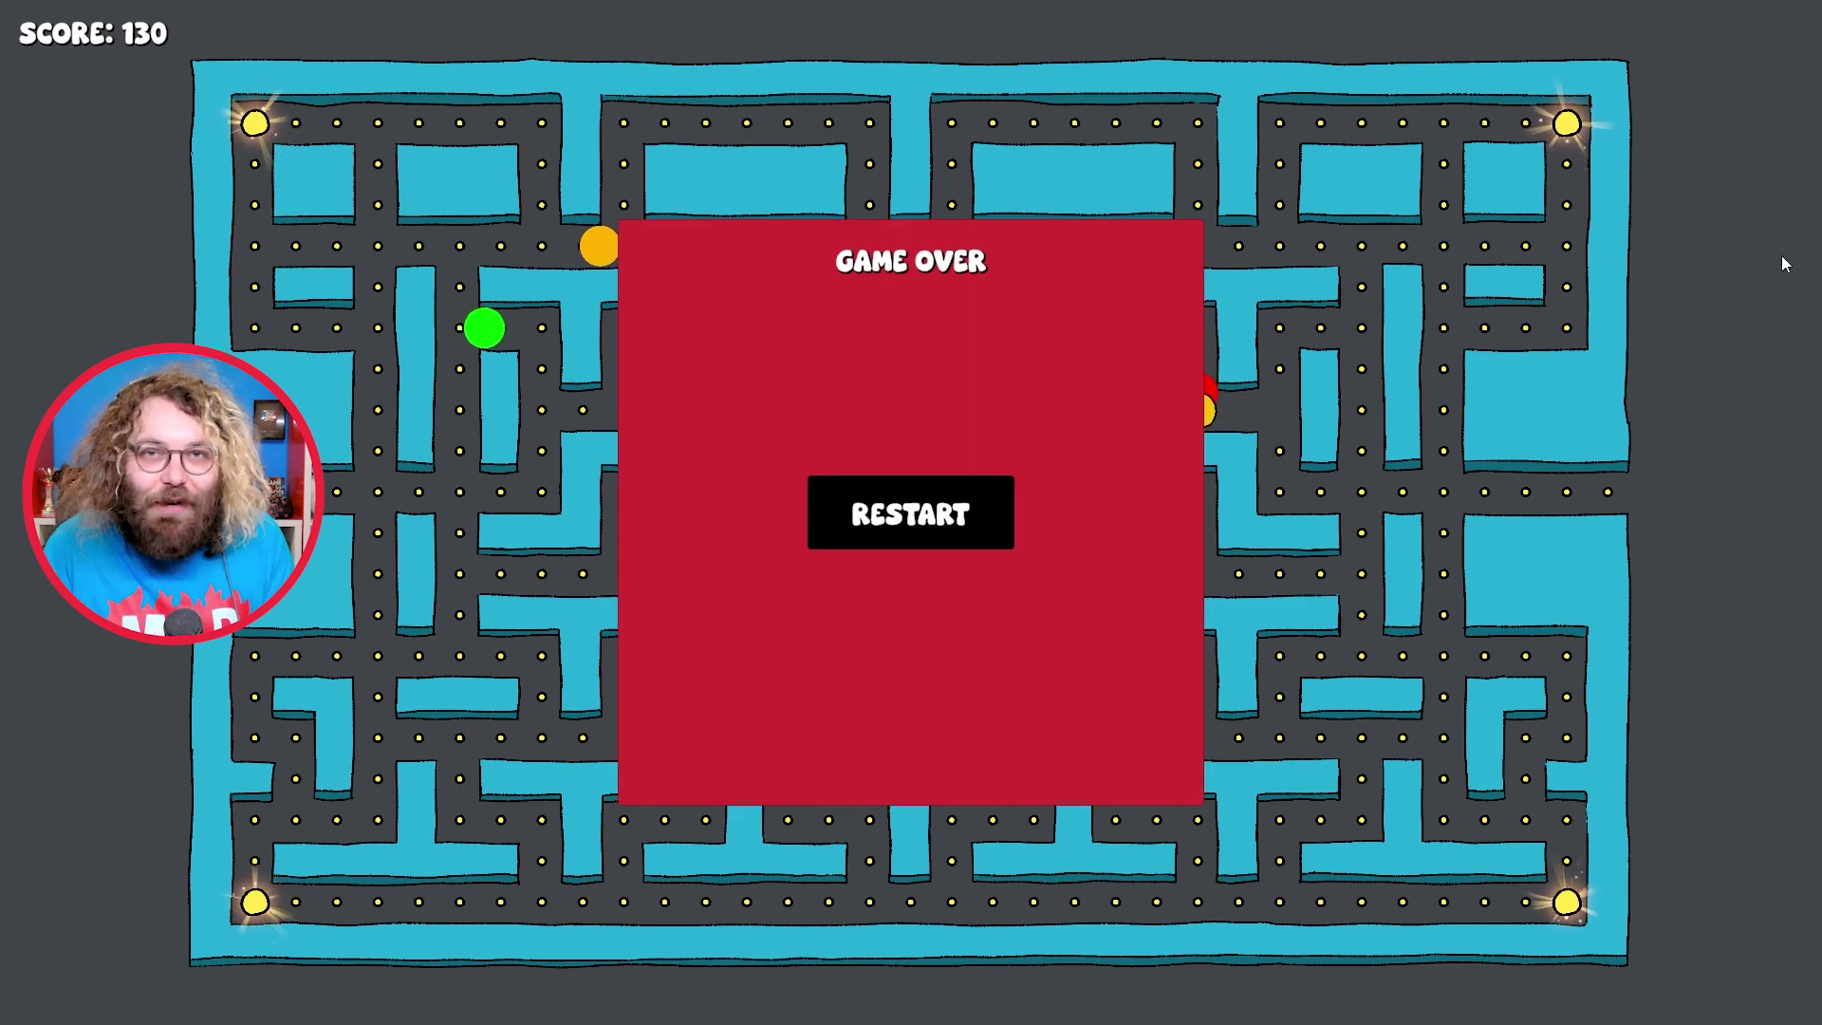
- Restart from the GAME OVER panel and start Pac-Man moving left in the new run
{"action": "left_click", "coordinate": [878, 521]}
{"action": "key", "text": "Left"}
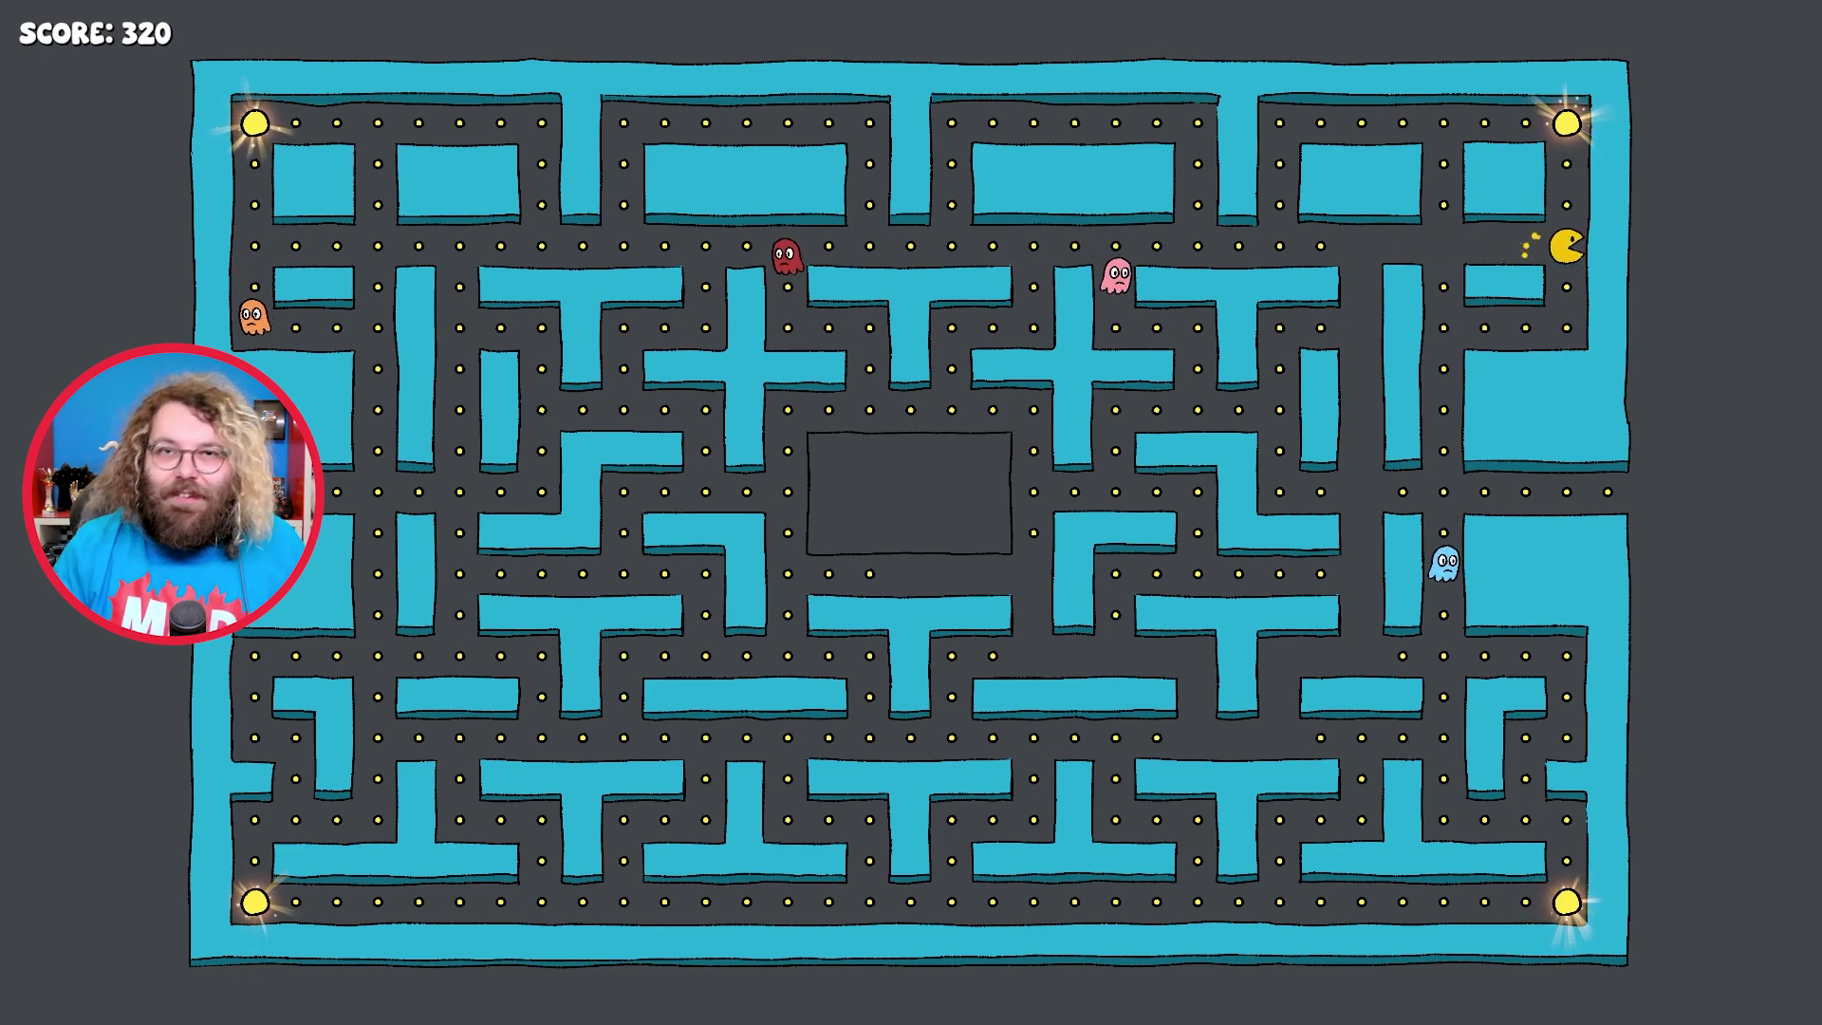
- Steer Pac-Man through the right-side columns and lower corridor, eating pellets while dodging ghosts
{"action": "key", "text": "Up"}
{"action": "key", "text": "Down"}
{"action": "key", "text": "Right"}
{"action": "key", "text": "Left"}
{"action": "key", "text": "Down"}
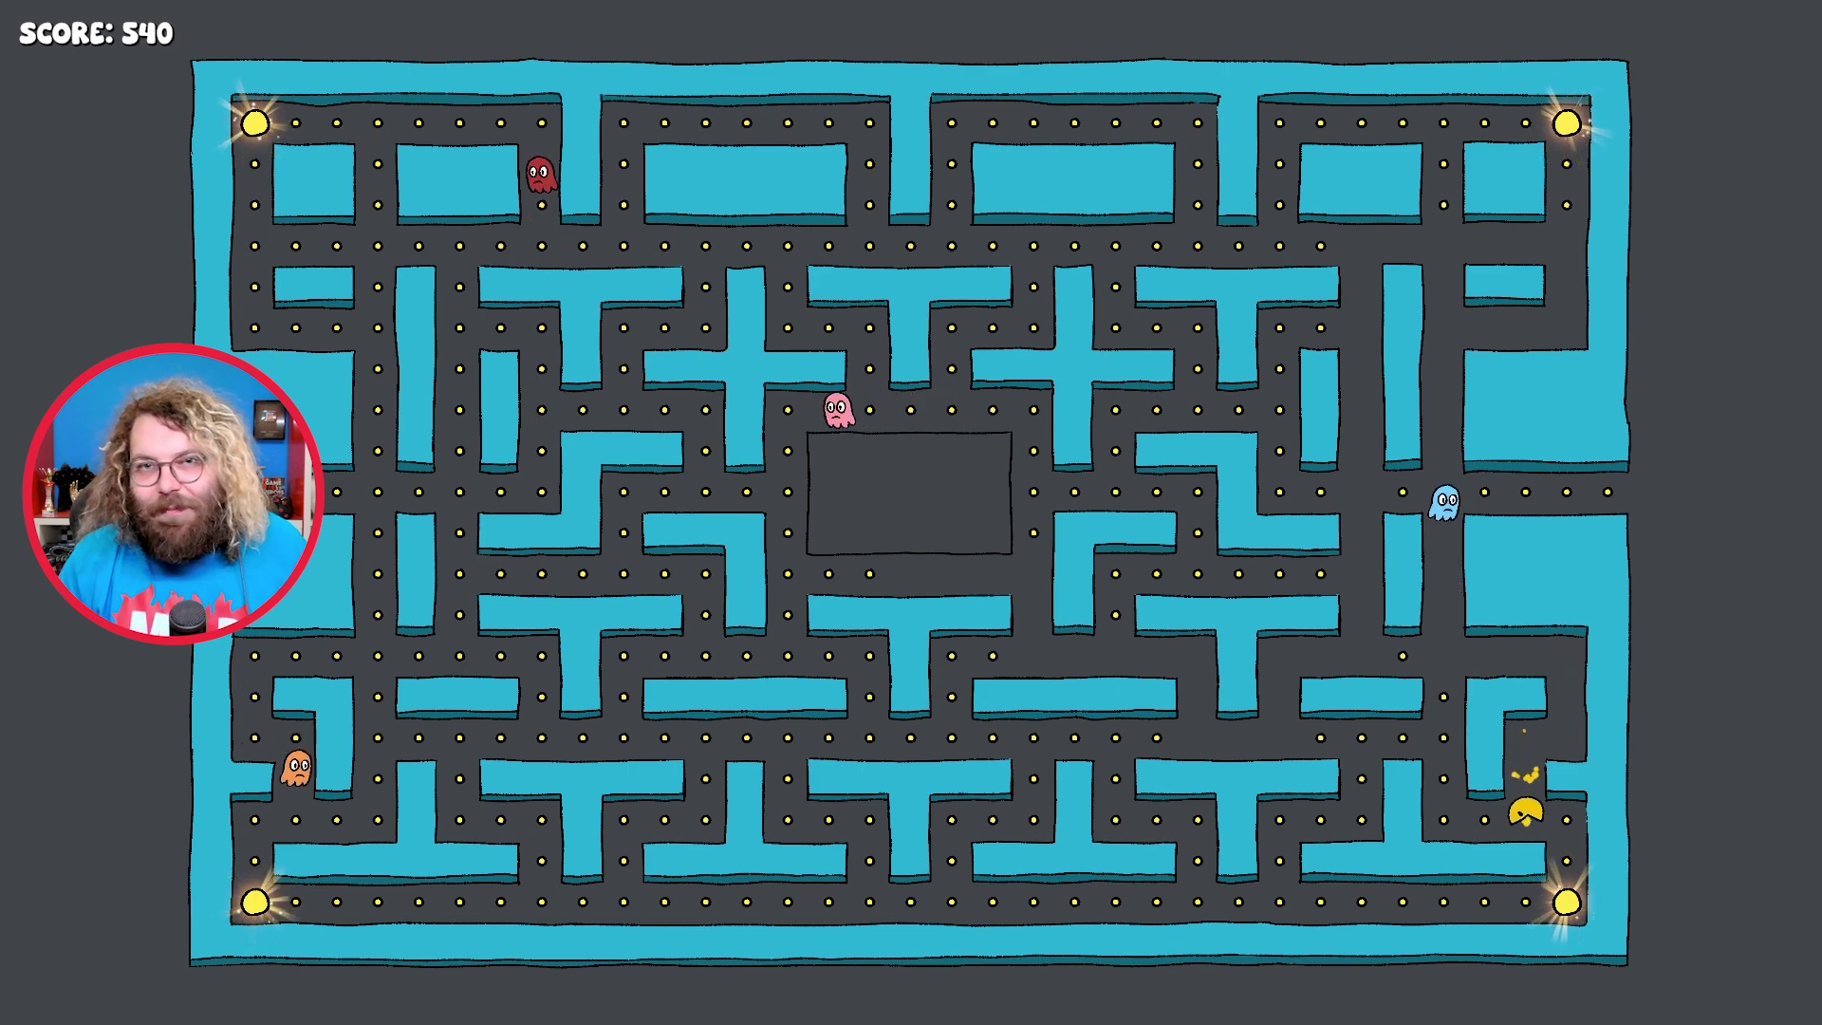
{"action": "key", "text": "Right"}
{"action": "key", "text": "Down"}
{"action": "key", "text": "Left"}
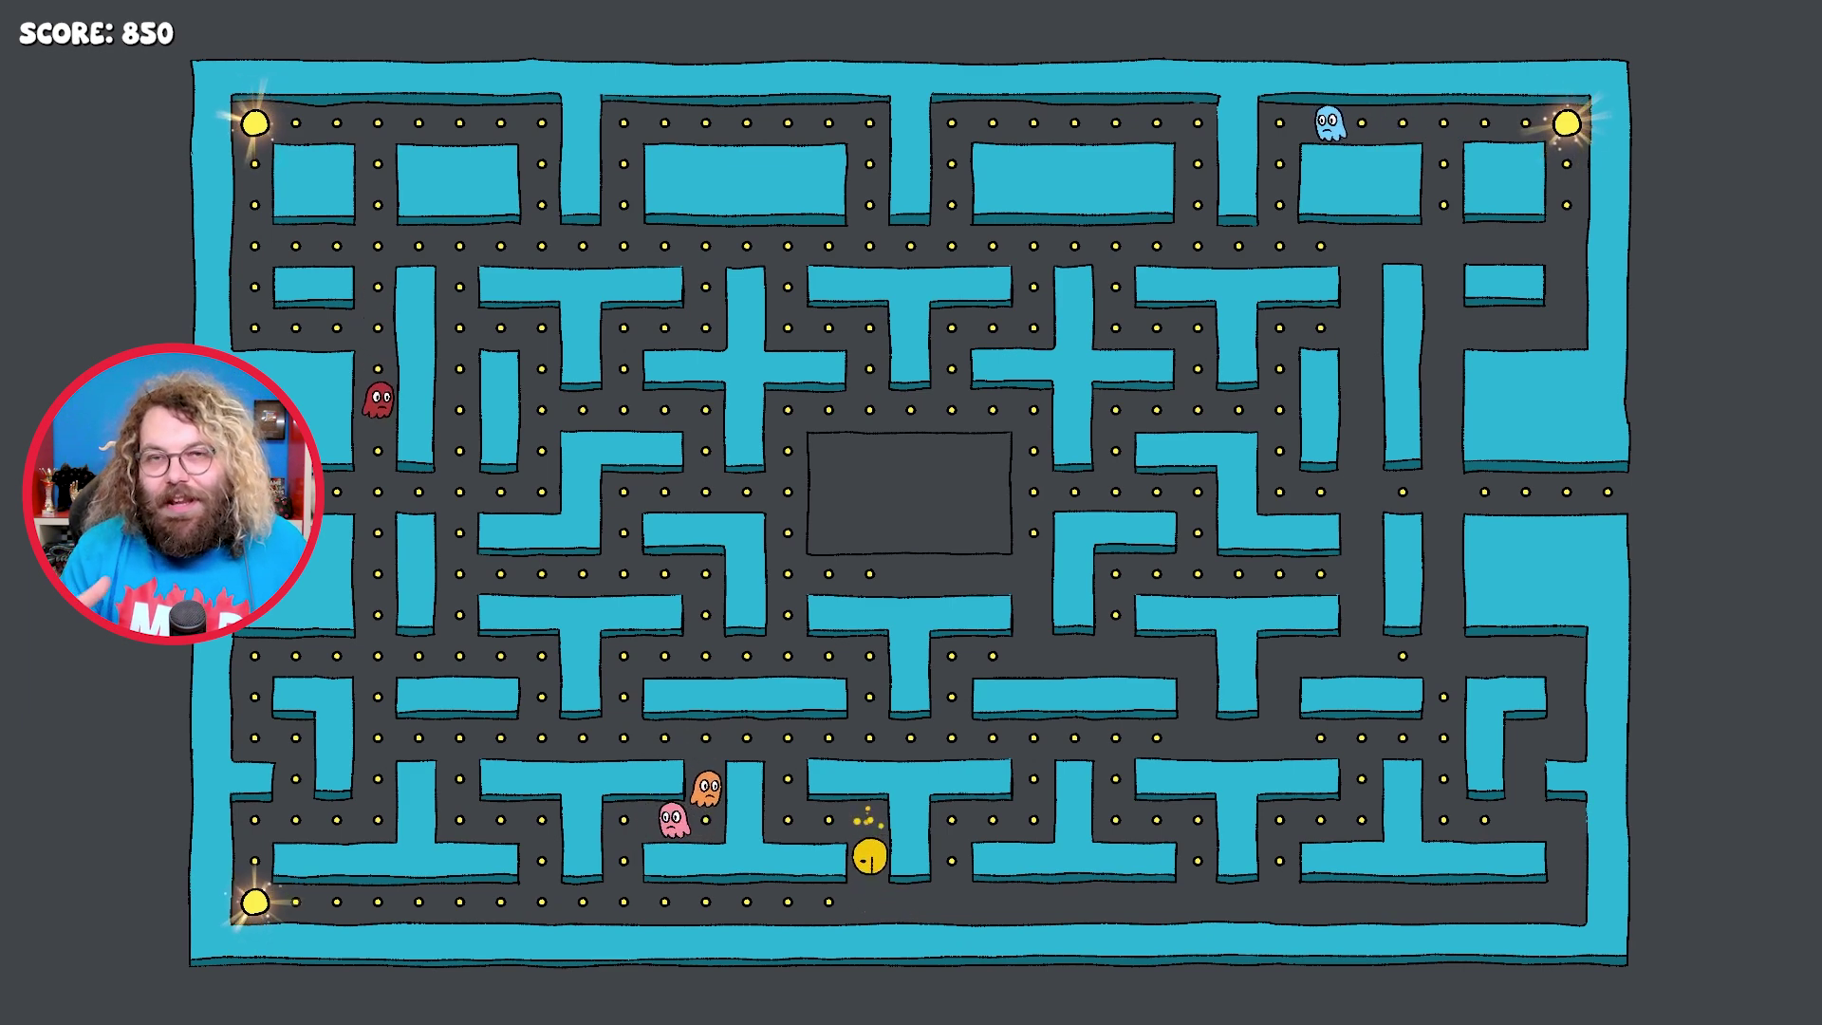
- Guide Pac-Man along the bottom corridors and up the right-hand columns, clearing more dots
{"action": "key", "text": "Up"}
{"action": "key", "text": "Right"}
{"action": "key", "text": "Down"}
{"action": "key", "text": "Down"}
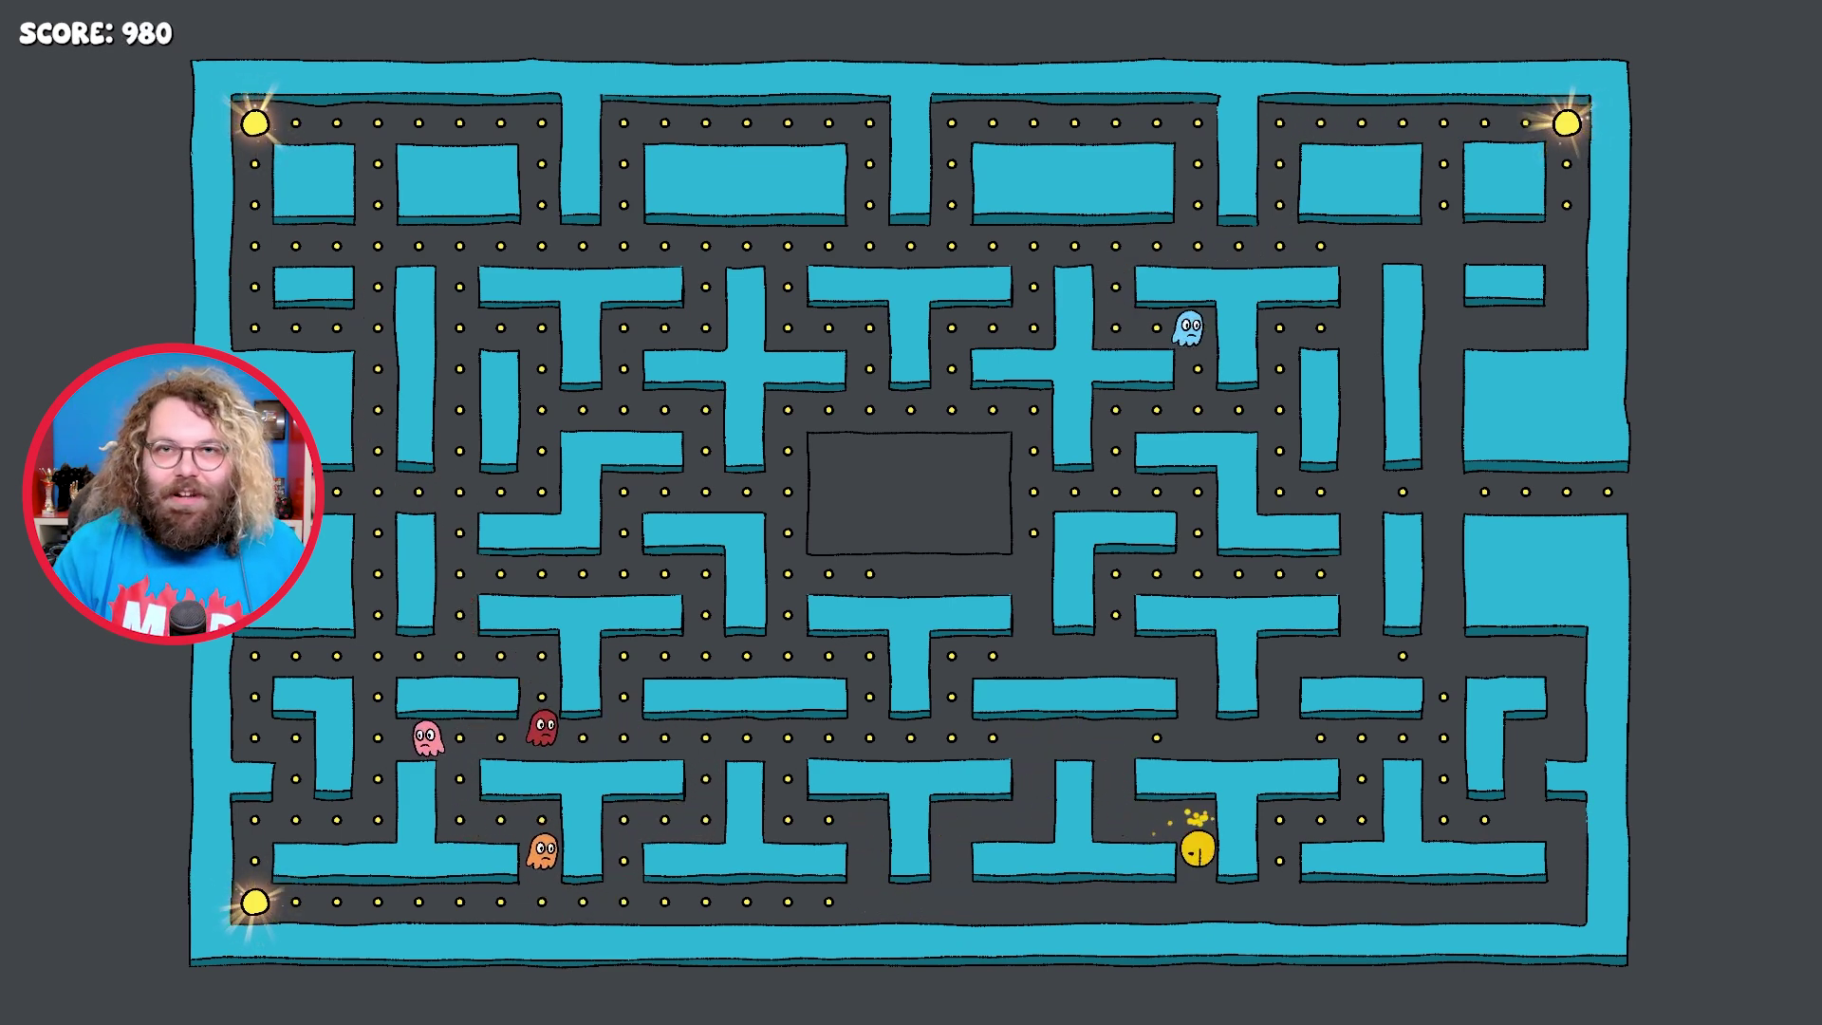
{"action": "key", "text": "Right"}
{"action": "key", "text": "Right"}
{"action": "key", "text": "Up"}
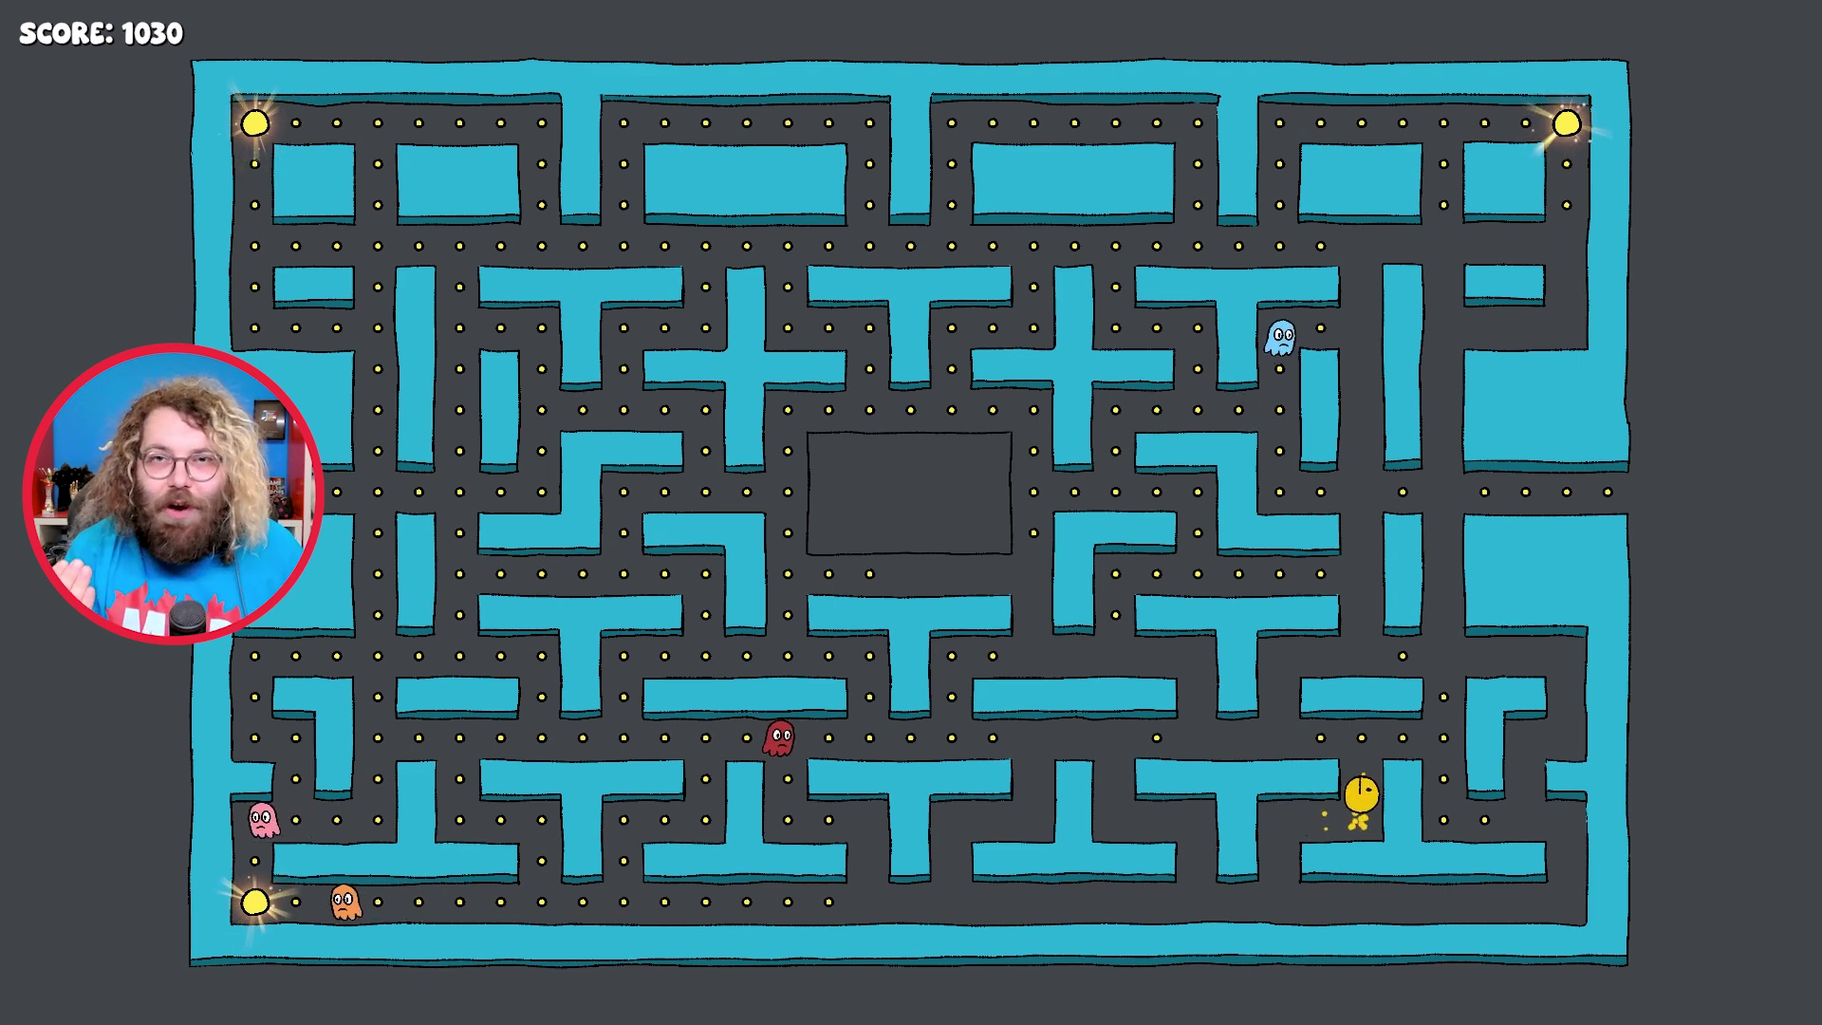
{"action": "key", "text": "Right"}
{"action": "key", "text": "Down"}
{"action": "key", "text": "Right"}
- Bring Pac-Man back along the middle and lower rows, pushing the score to 1190
{"action": "key", "text": "Up"}
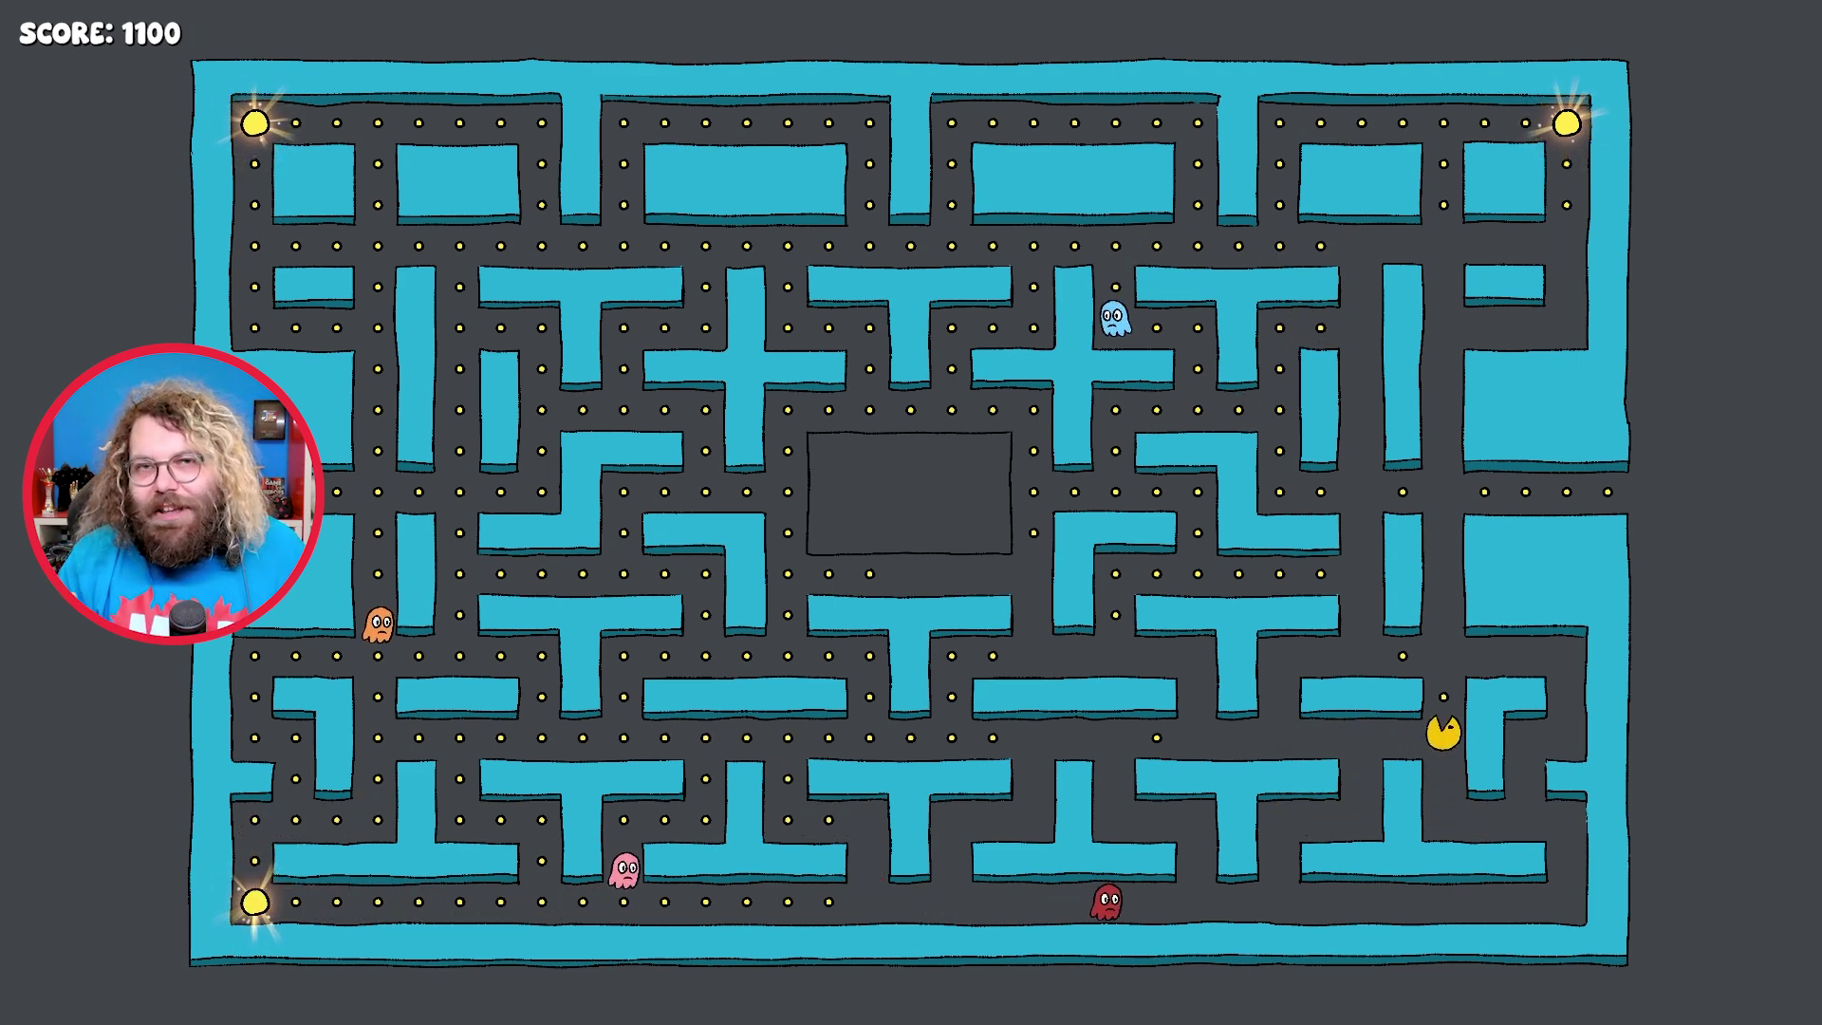
{"action": "key", "text": "Left"}
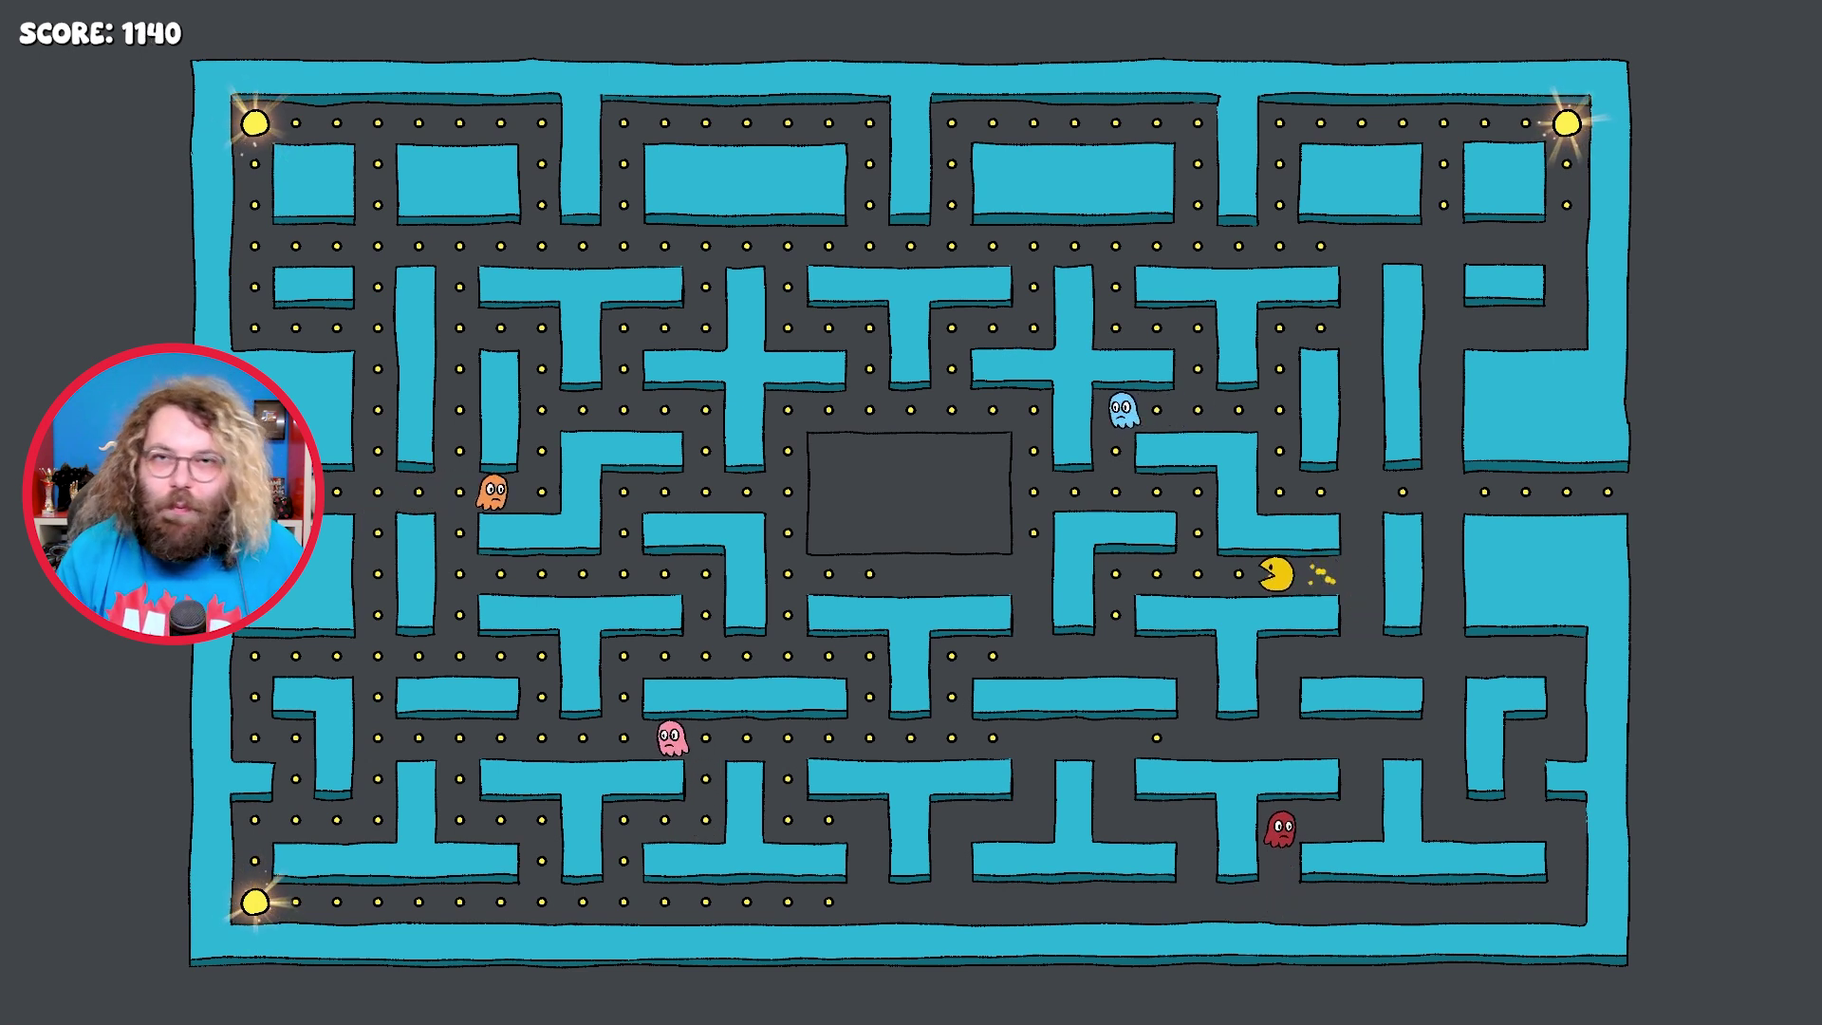
{"action": "key", "text": "Left"}
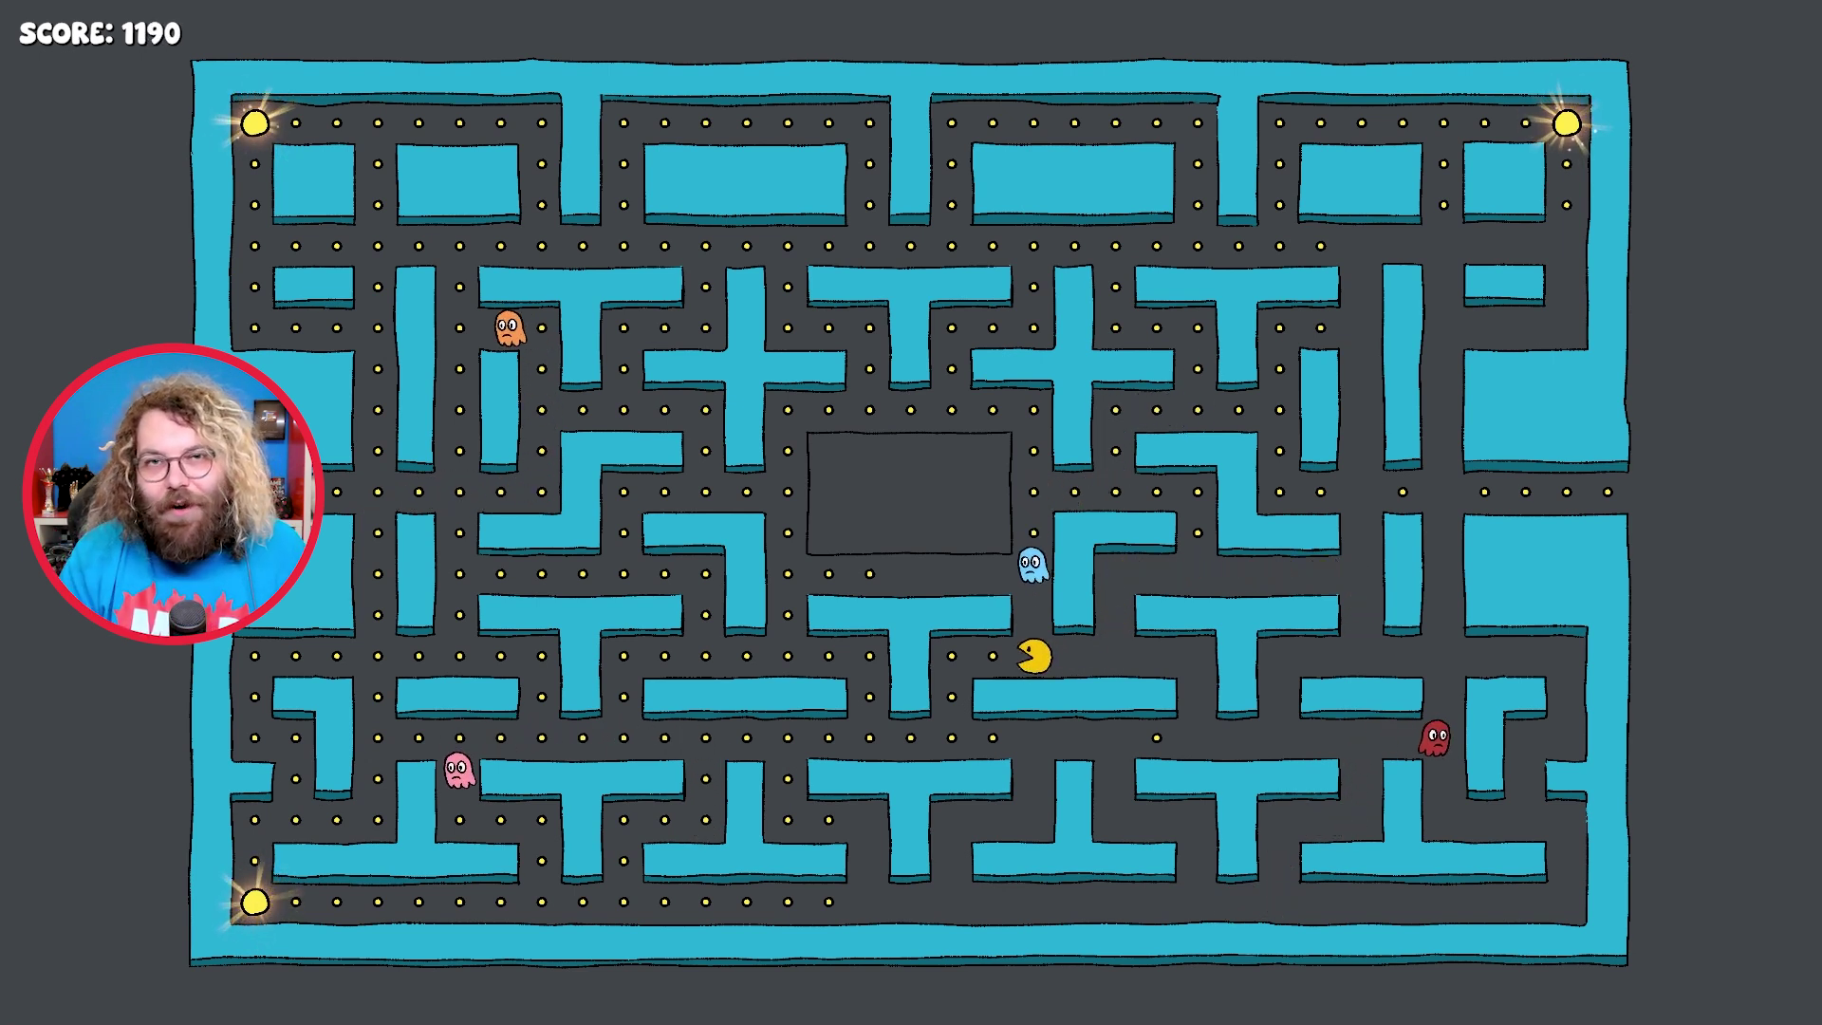
{"action": "key", "text": "Down"}
{"action": "key", "text": "Right"}
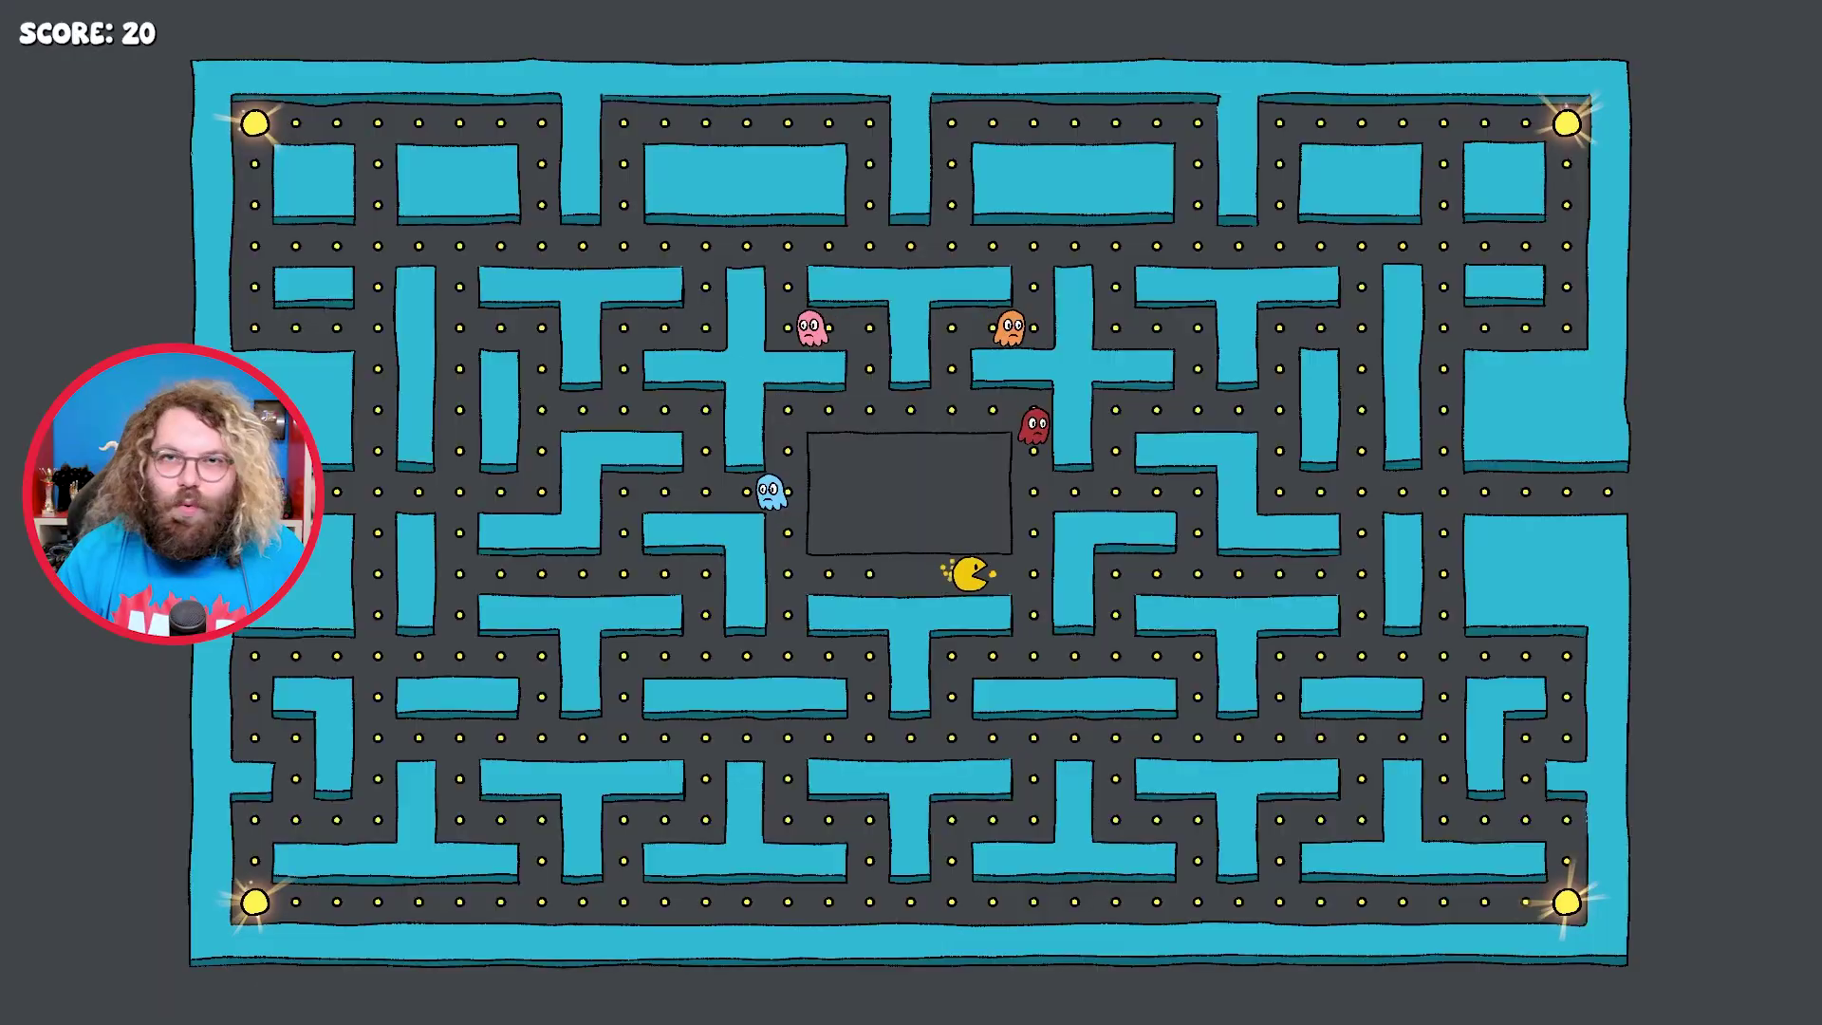
- Move Pac-Man right, down and left along the lower row in the new run, reaching score 250
{"action": "key", "text": "Down"}
{"action": "key", "text": "Right"}
{"action": "key", "text": "Down"}
{"action": "key", "text": "Left"}
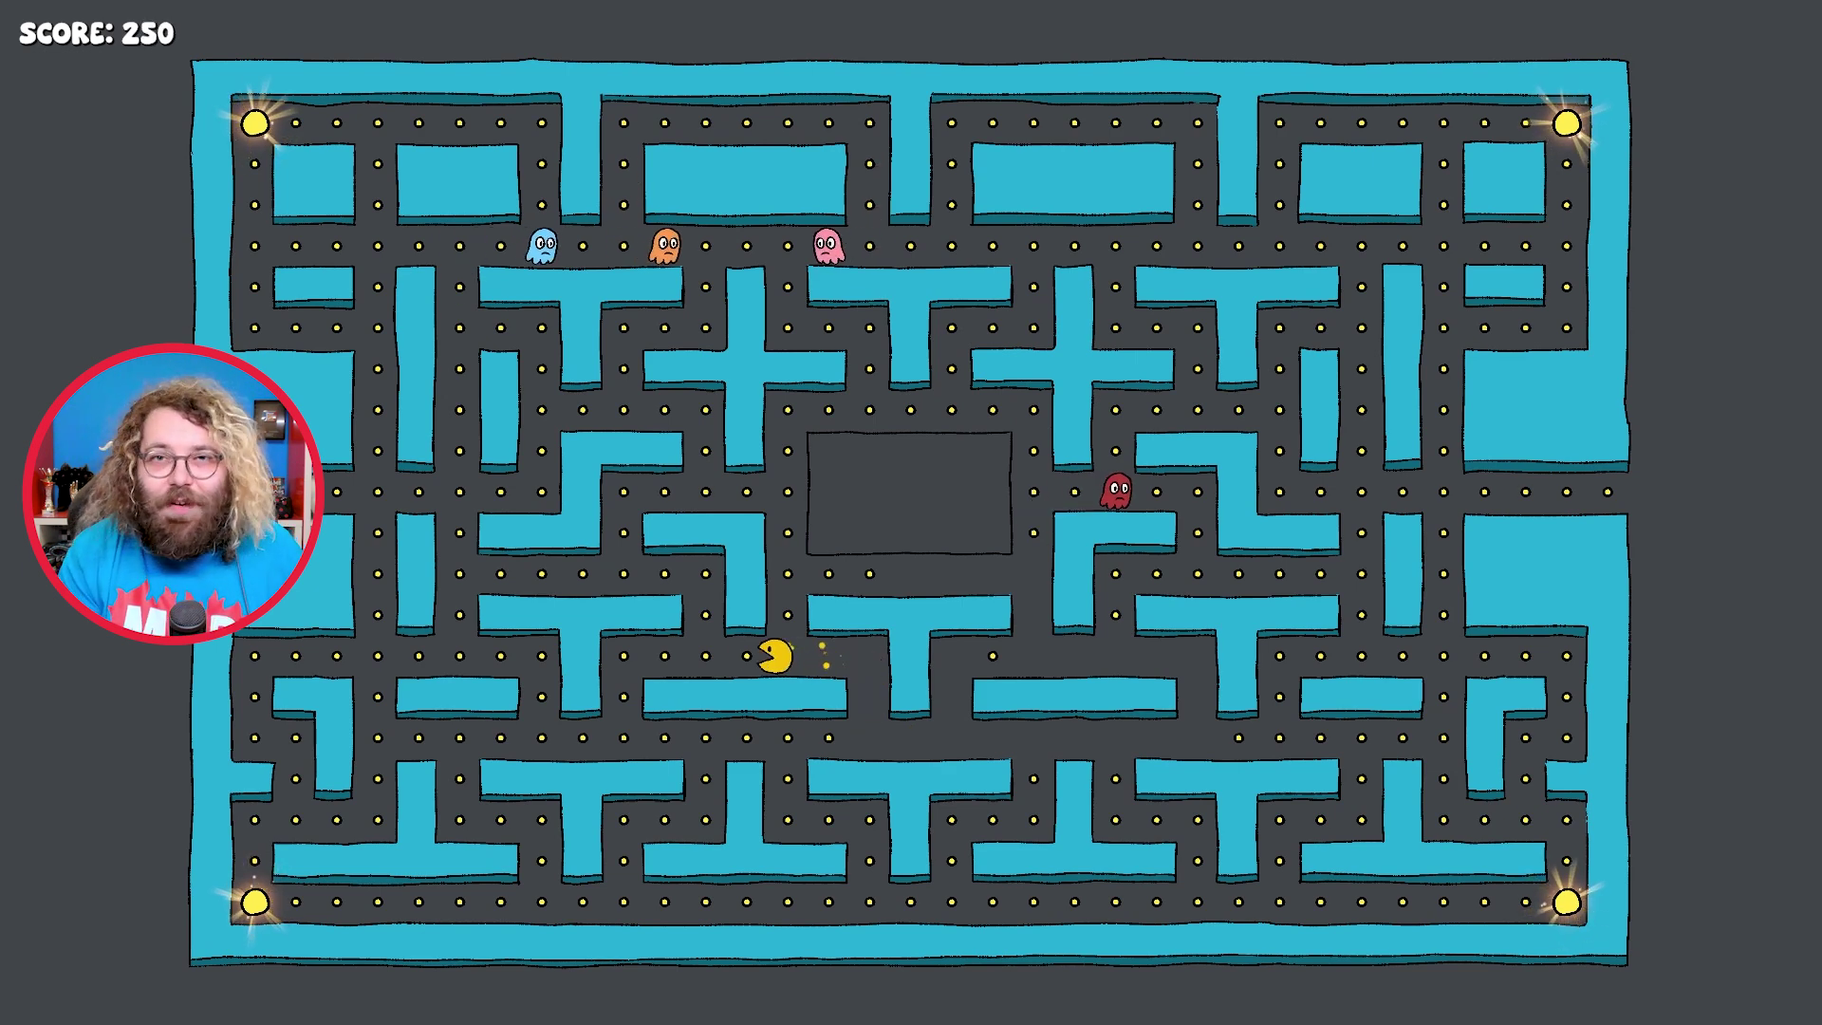
- Keep steering Pac-Man through the upper and lower rows, eating dots toward a score of 930
{"action": "key", "text": "Up"}
{"action": "key", "text": "Left"}
{"action": "key", "text": "Up"}
{"action": "key", "text": "Right"}
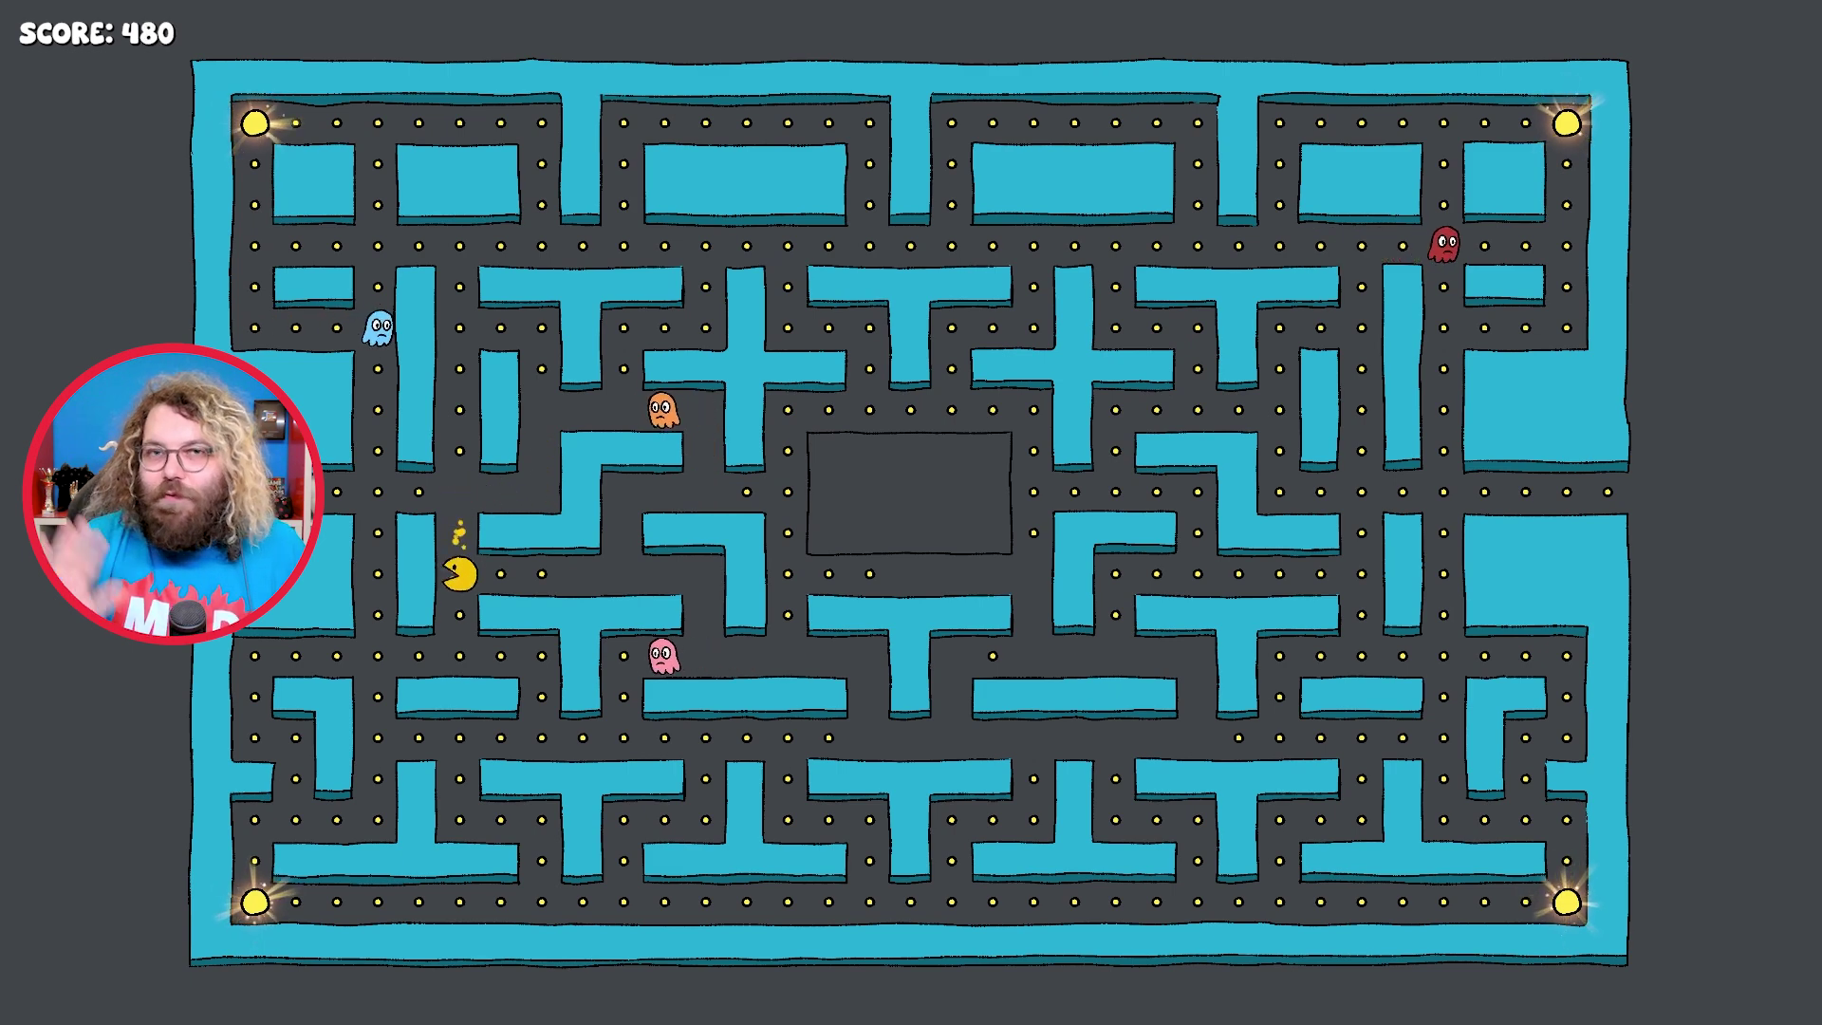
{"action": "key", "text": "Left"}
{"action": "key", "text": "Right"}
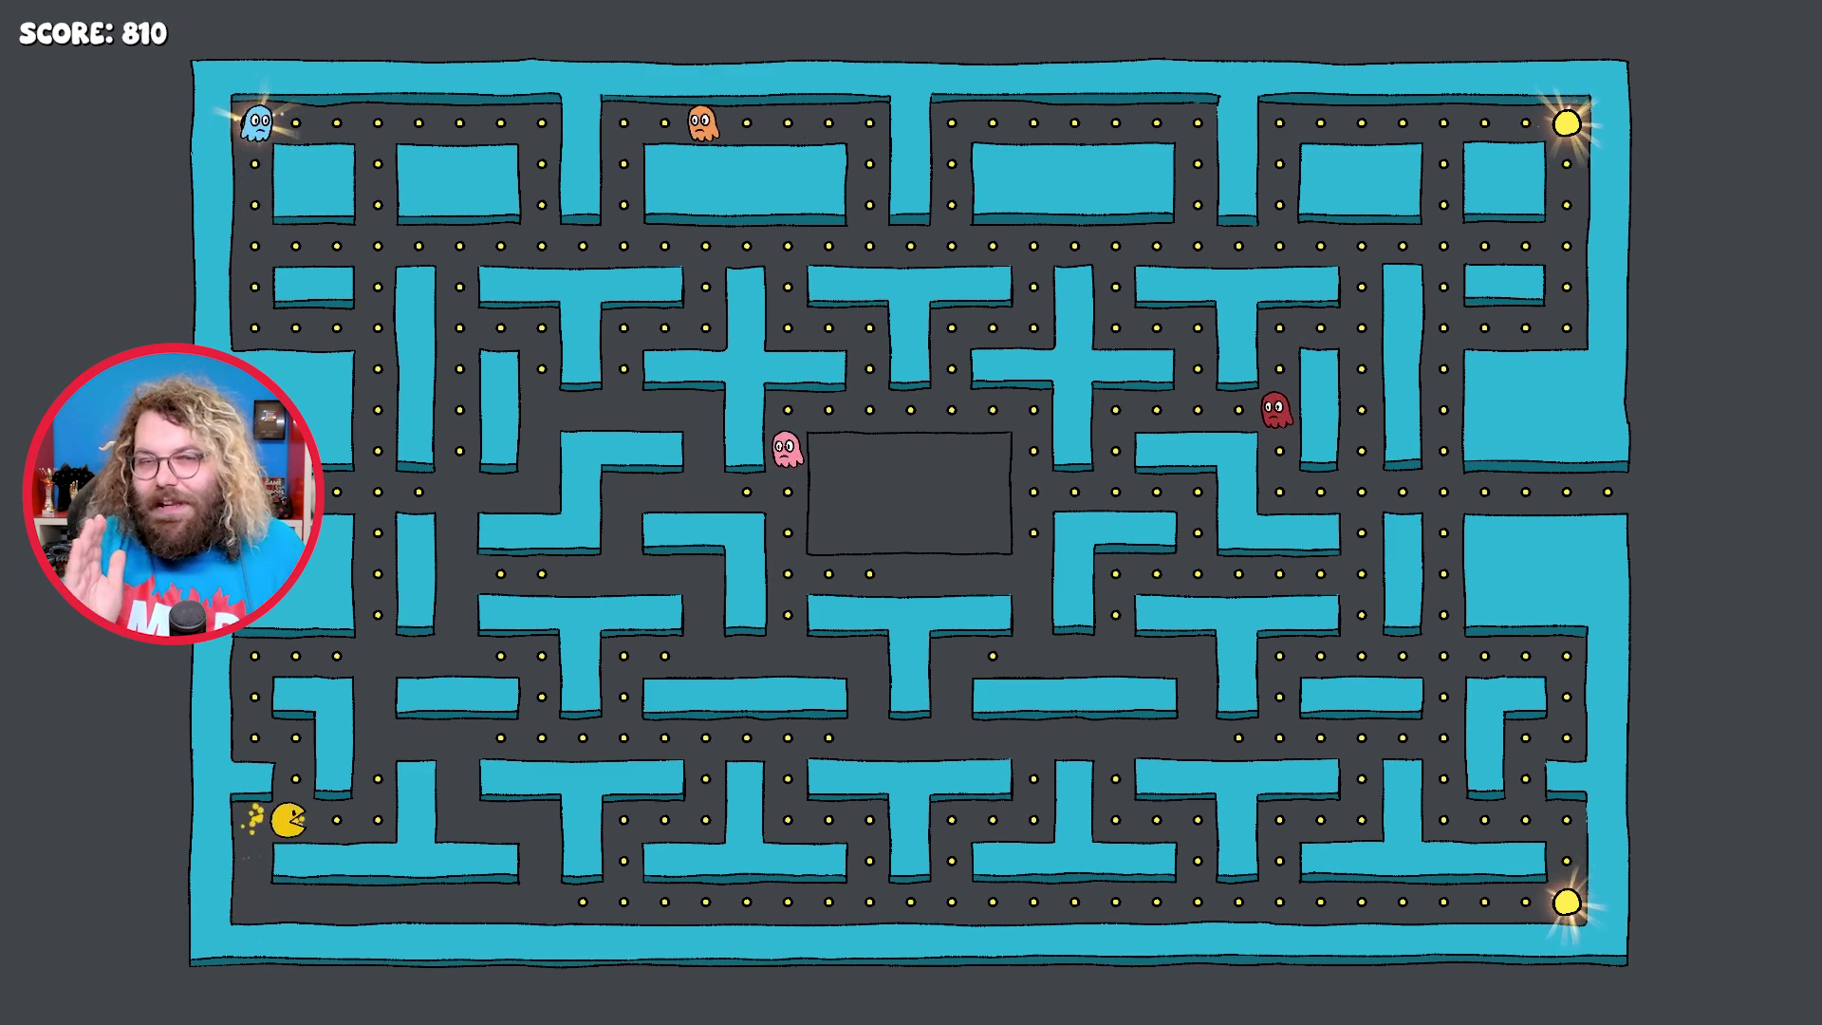
{"action": "key", "text": "Up"}
{"action": "key", "text": "Right"}
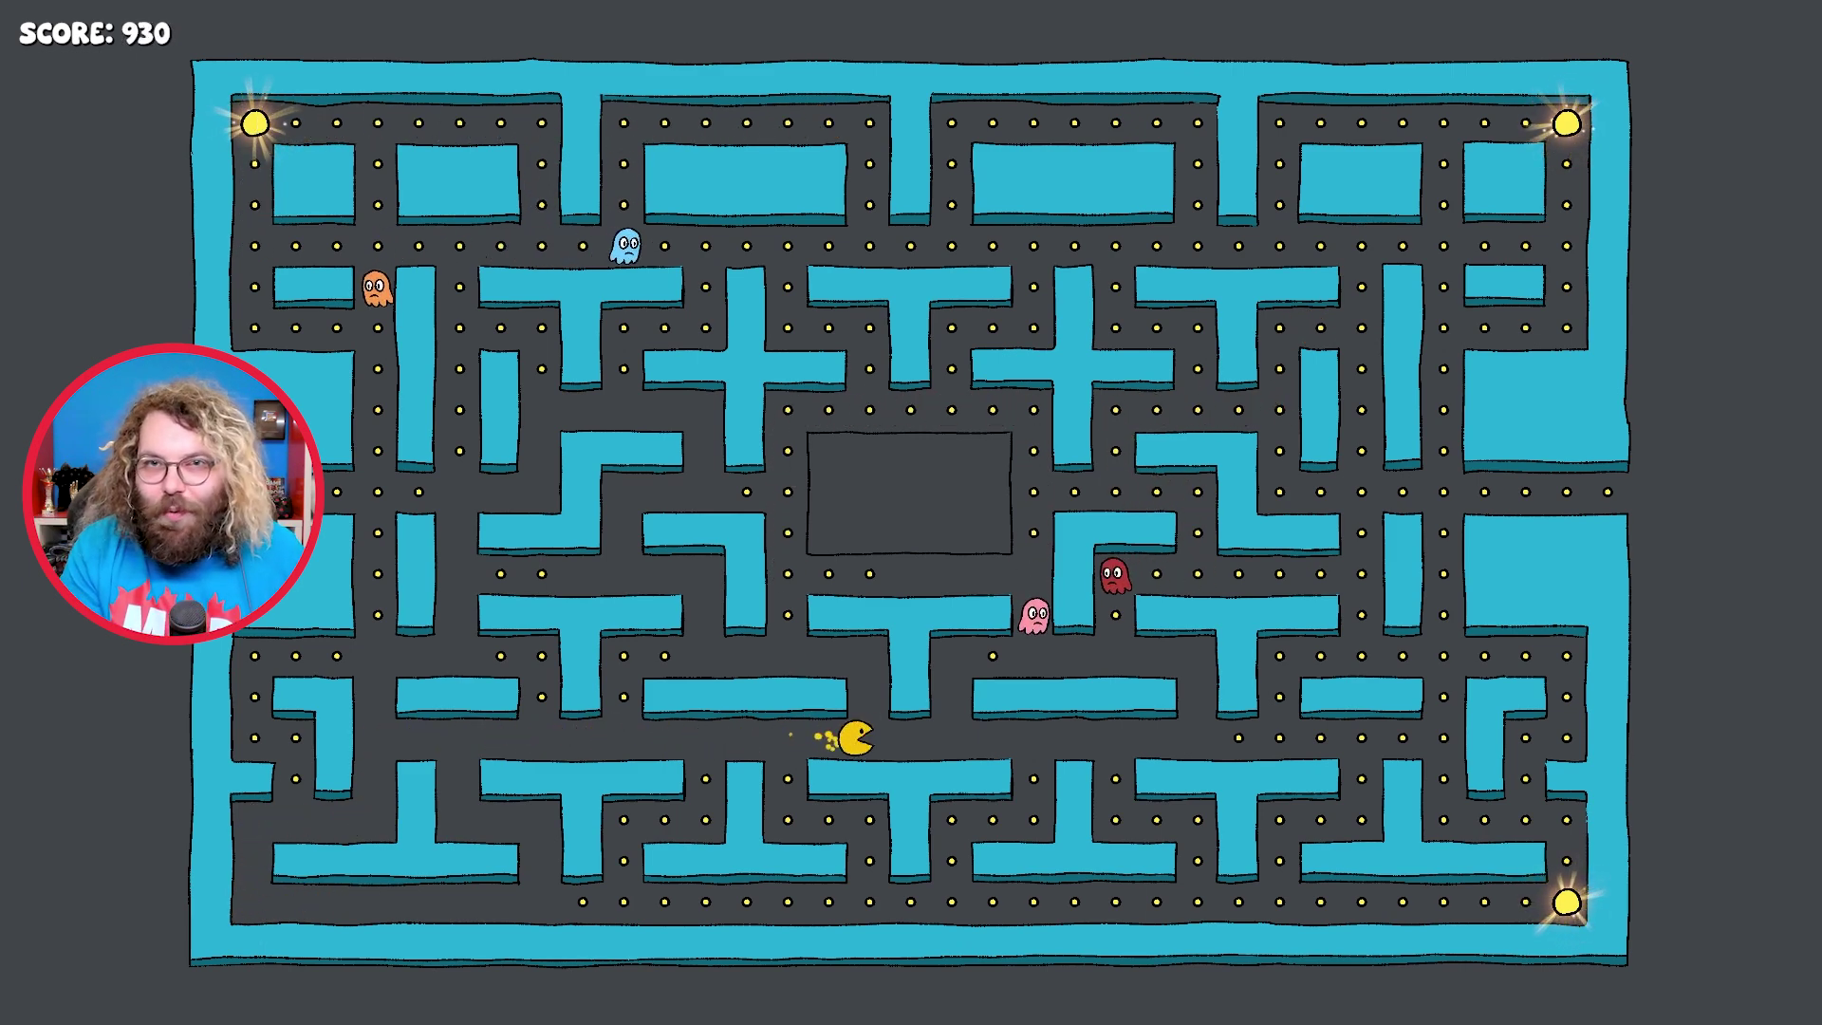
- In the single-row build, move Pac-Man down and left to eat the short pellet row
{"action": "key", "text": "Down"}
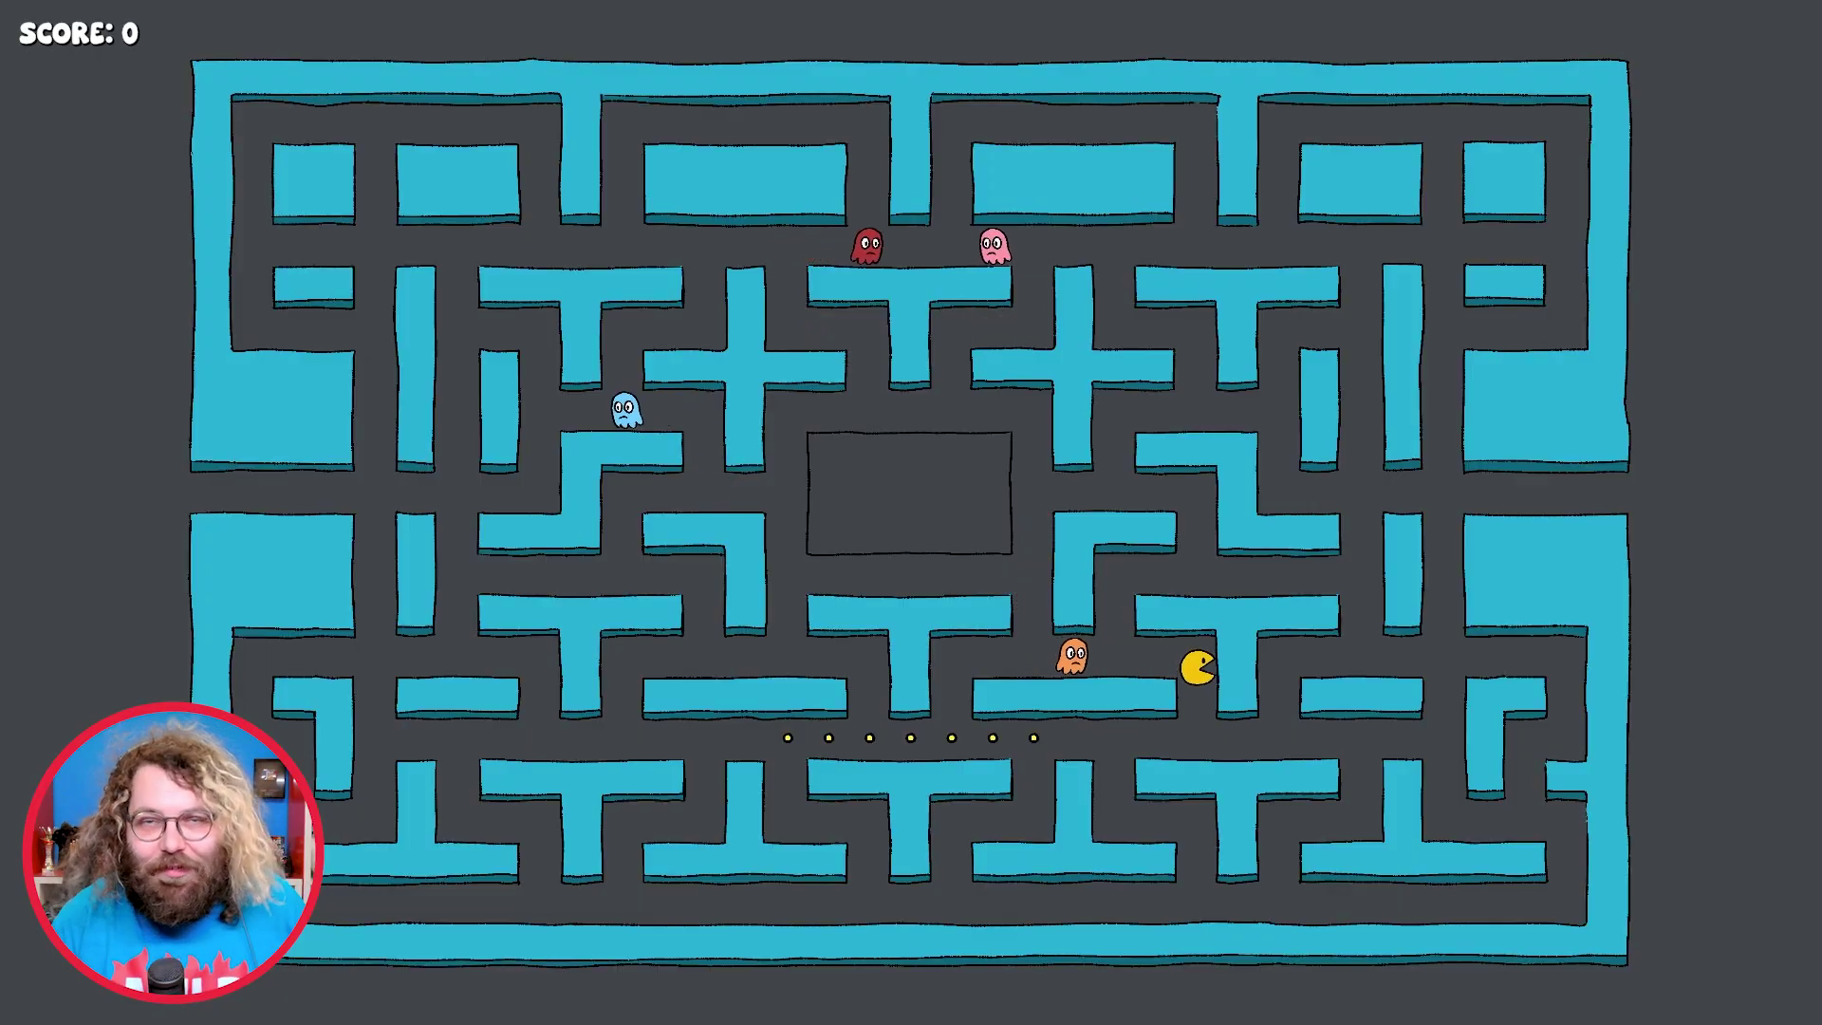
{"action": "key", "text": "Down"}
{"action": "key", "text": "Left"}
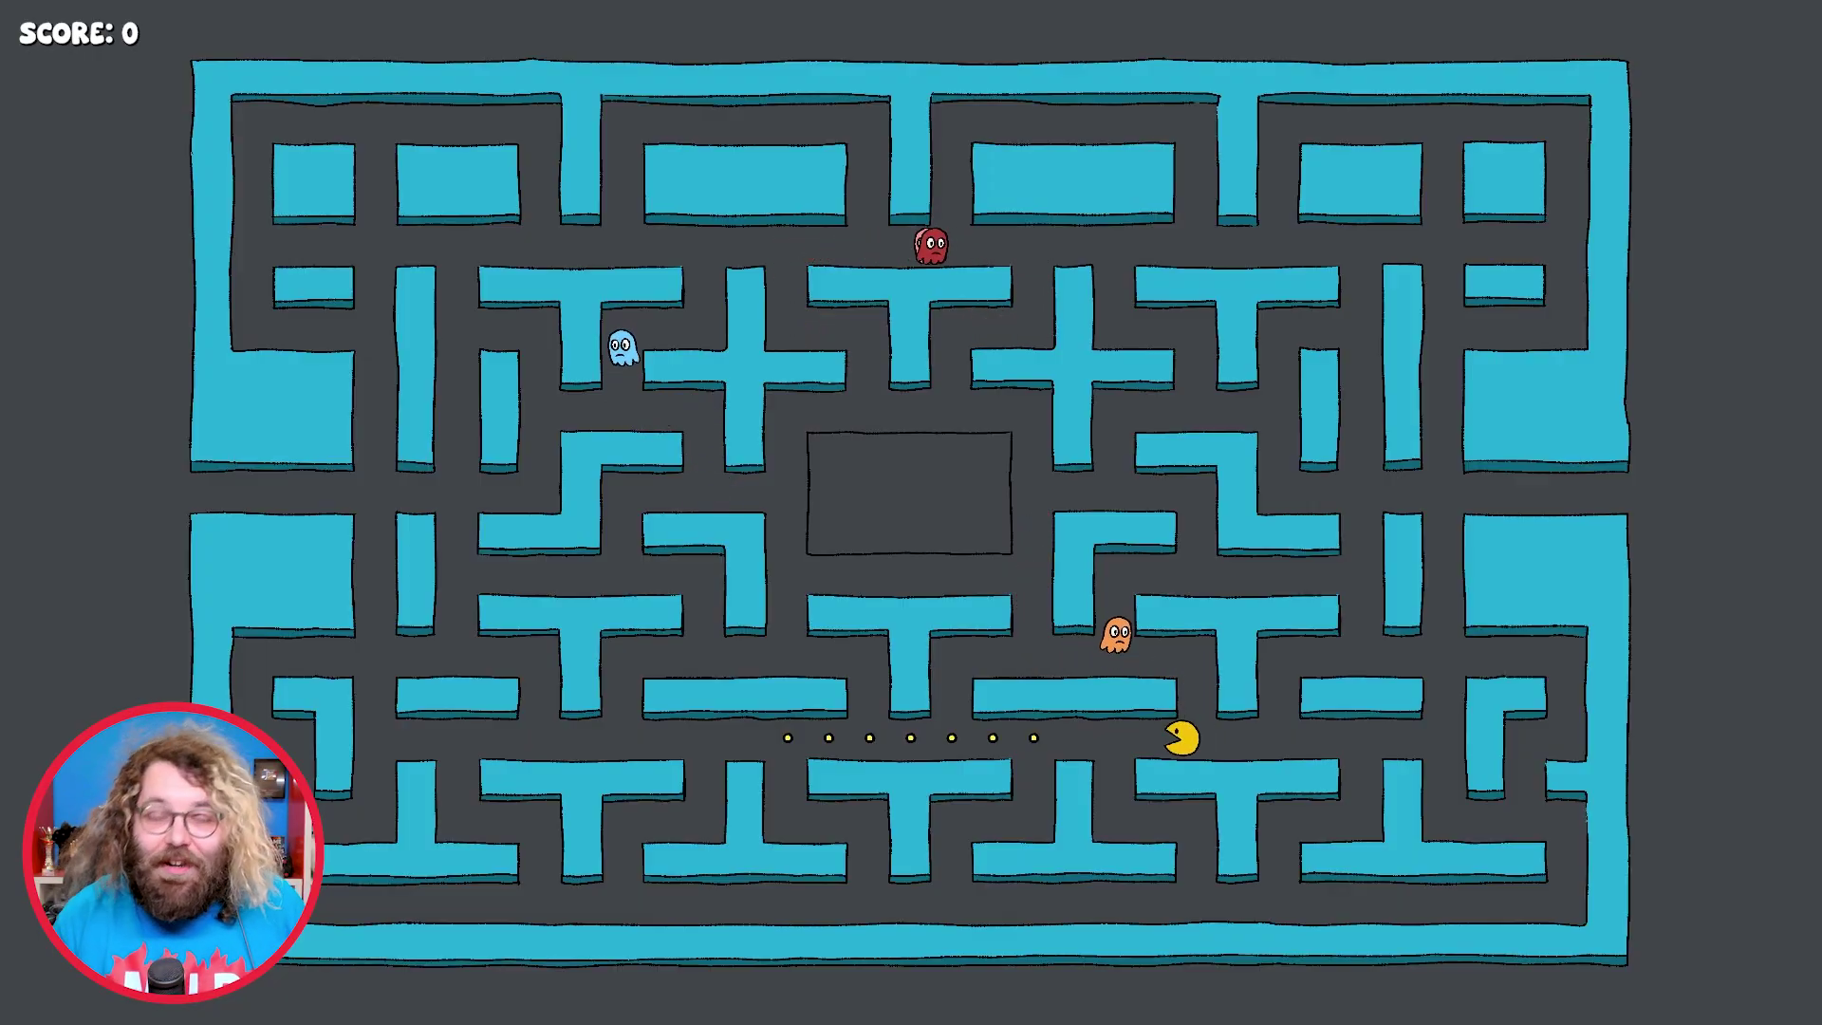